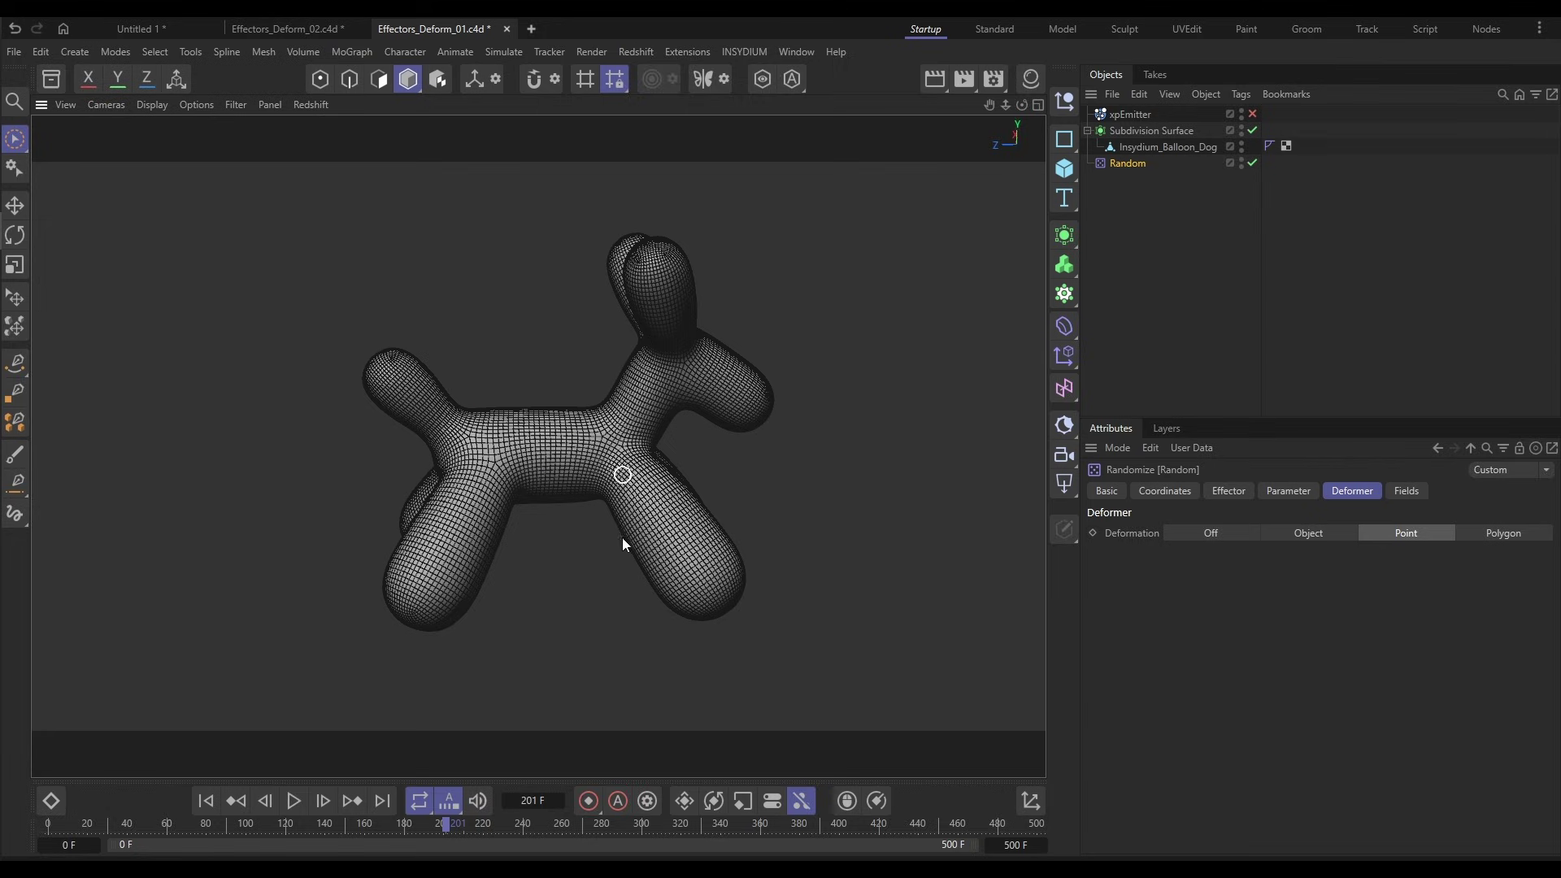
Parent the Random effector under the balloon dog and play the animation to preview the deformation
left_click_drag(620, 470, 650, 484, "alt")
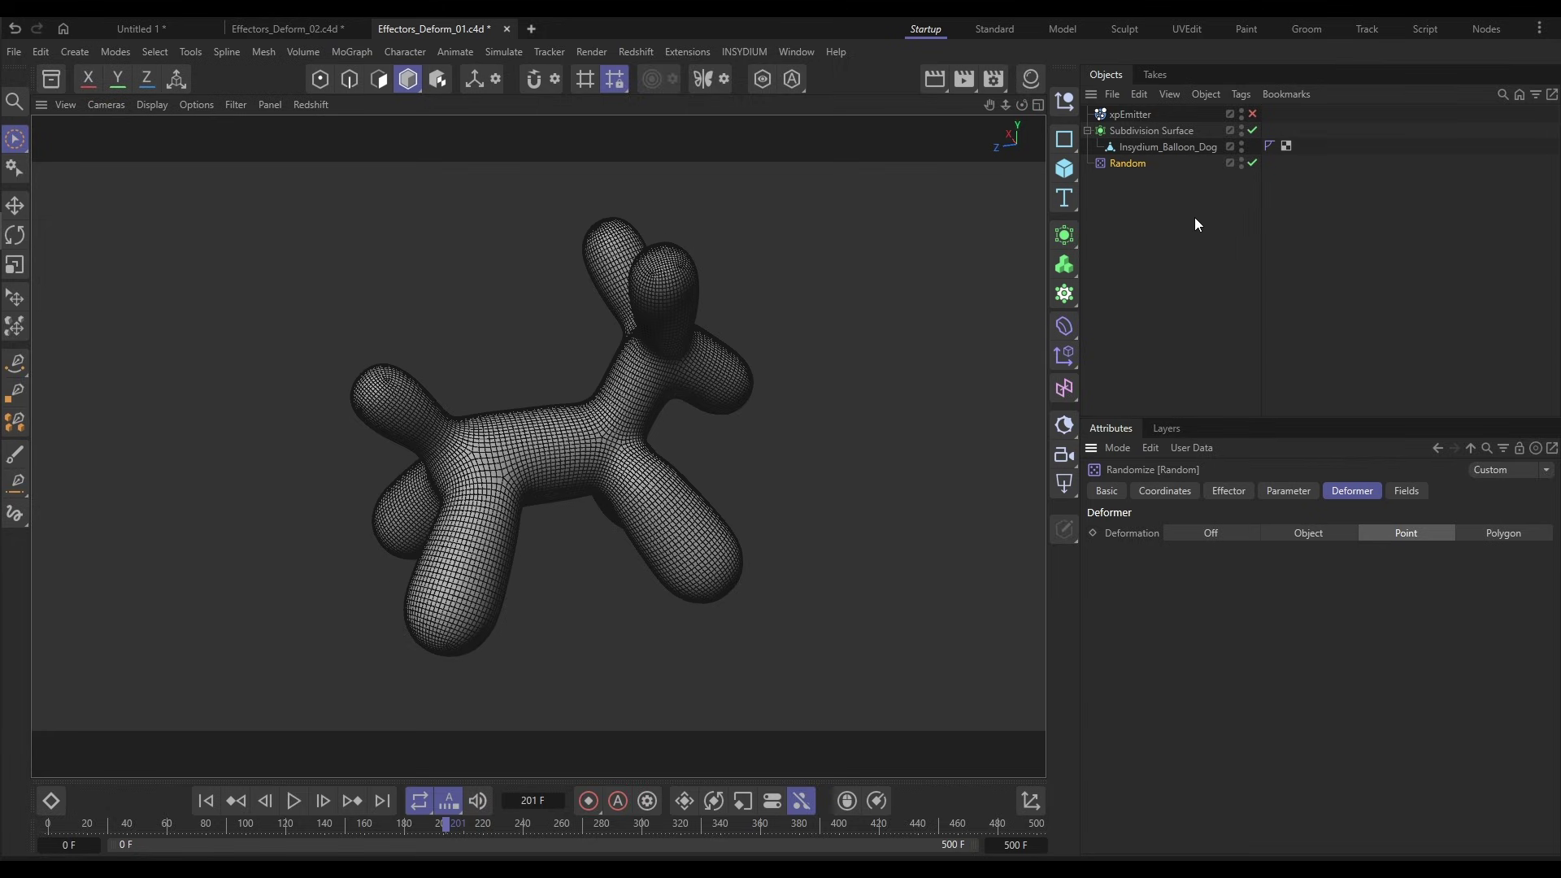
left_click_drag(1128, 163, 1138, 148)
key("F8")
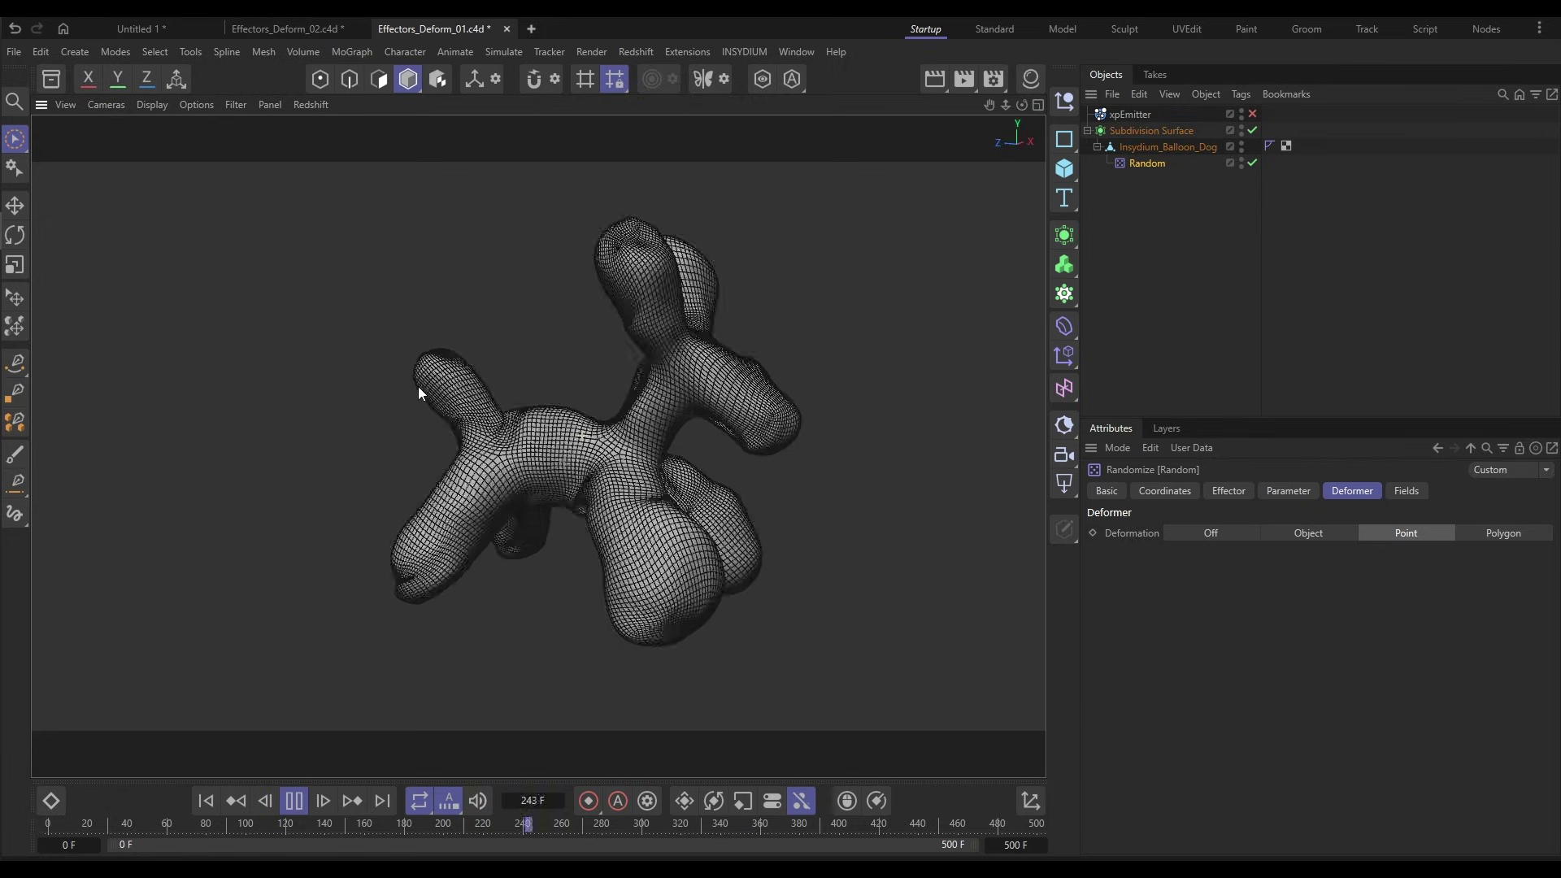
left_click(295, 803)
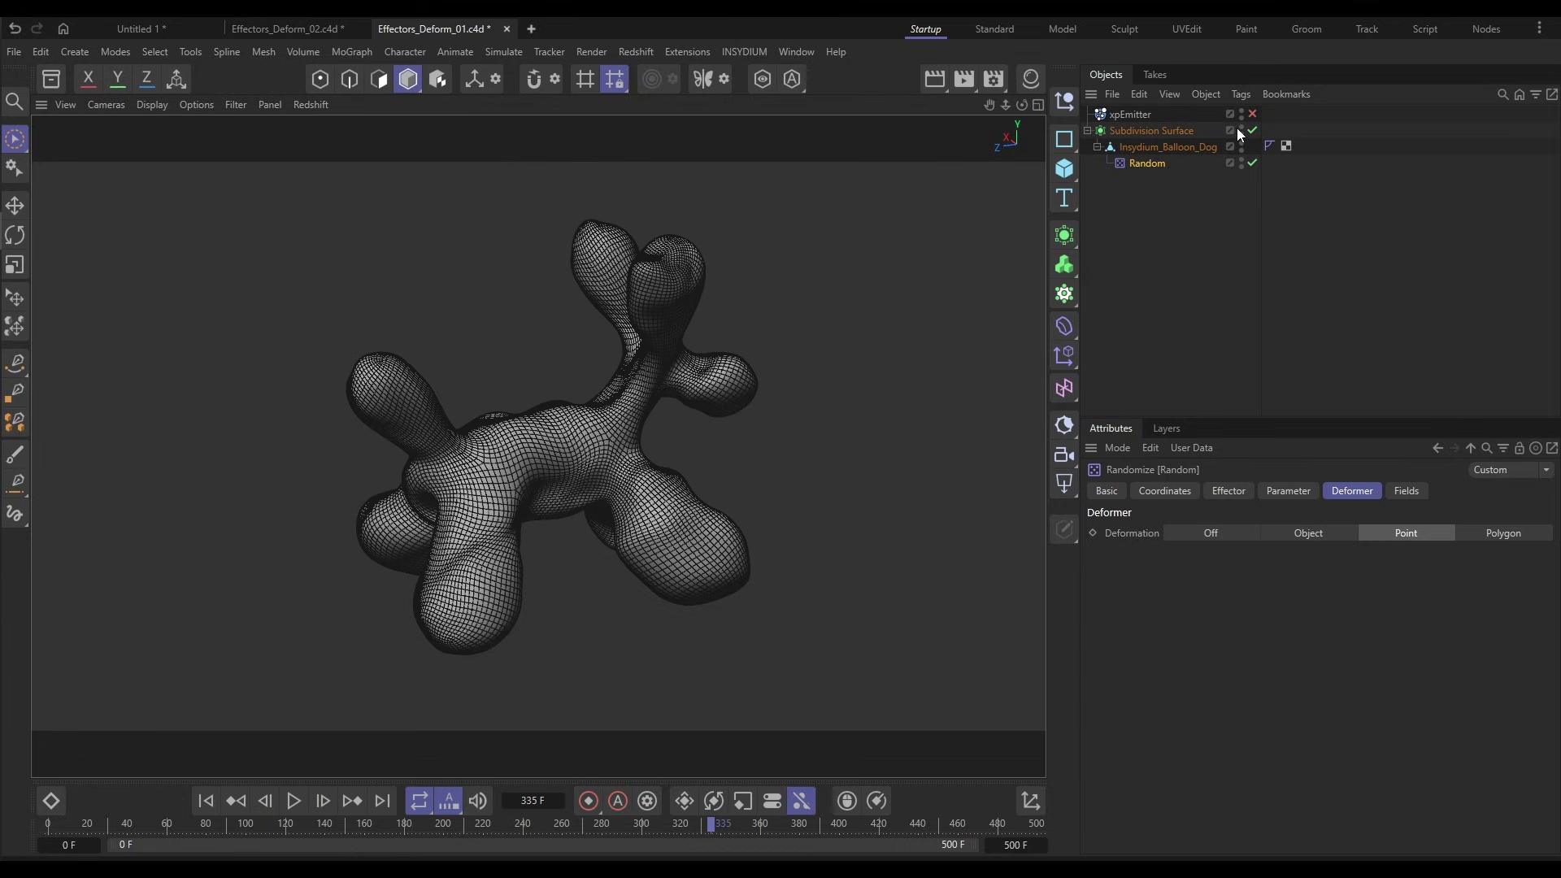
Enable the particle emitter, make Random its child, and replay from frame one to watch particles deform
left_click(1253, 114)
left_click_drag(1147, 162, 1134, 116)
left_click(206, 801)
left_click(295, 801)
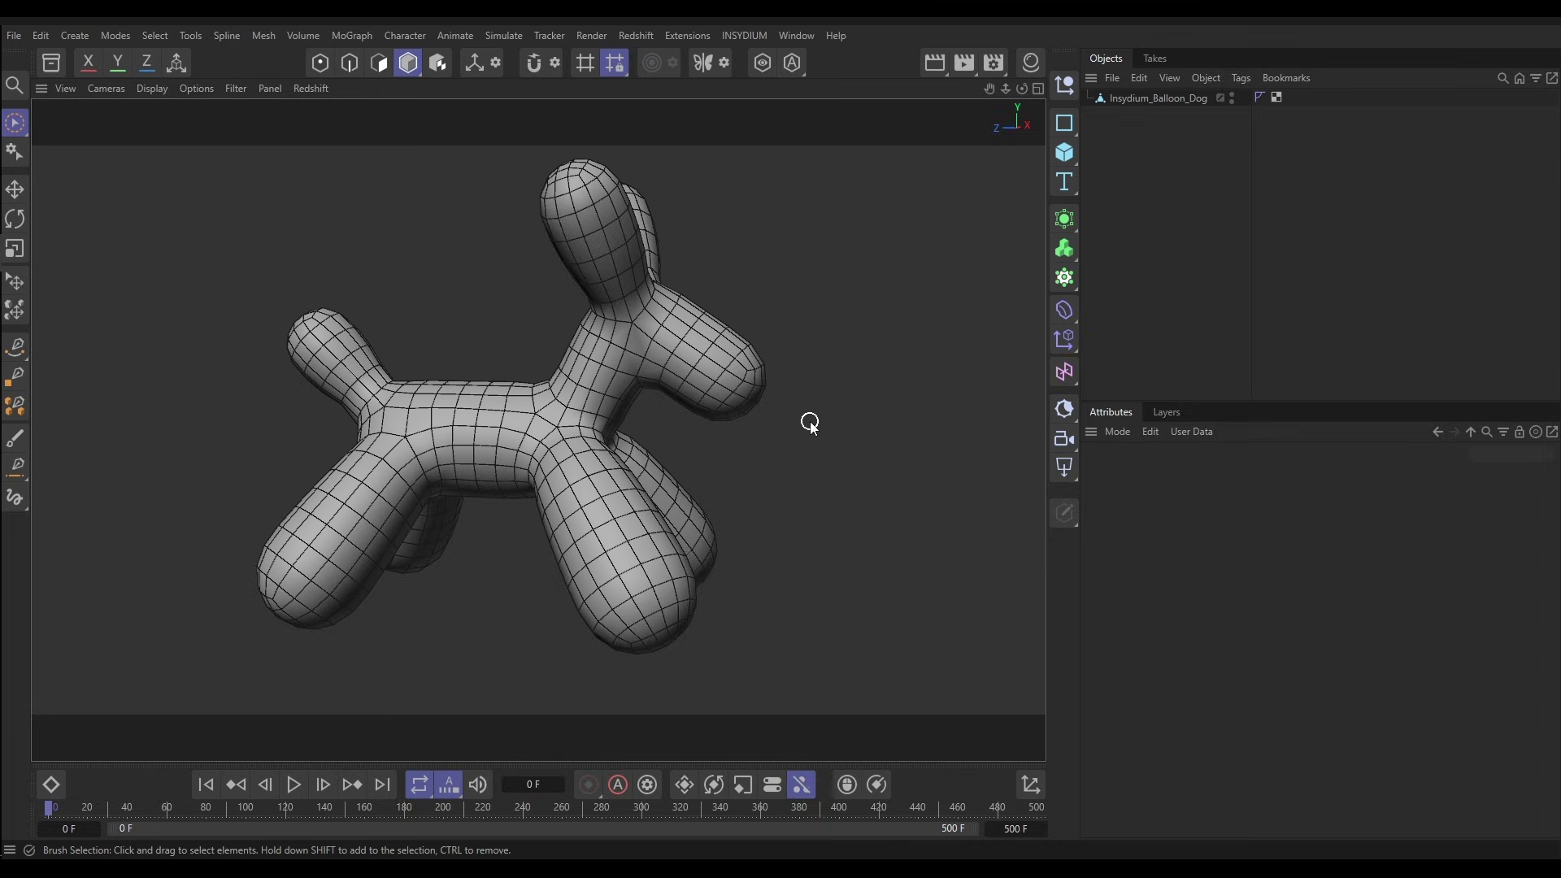
Browse the Deformer palette without adding anything, then bring up the MoGraph Effector menu
left_click(1064, 310)
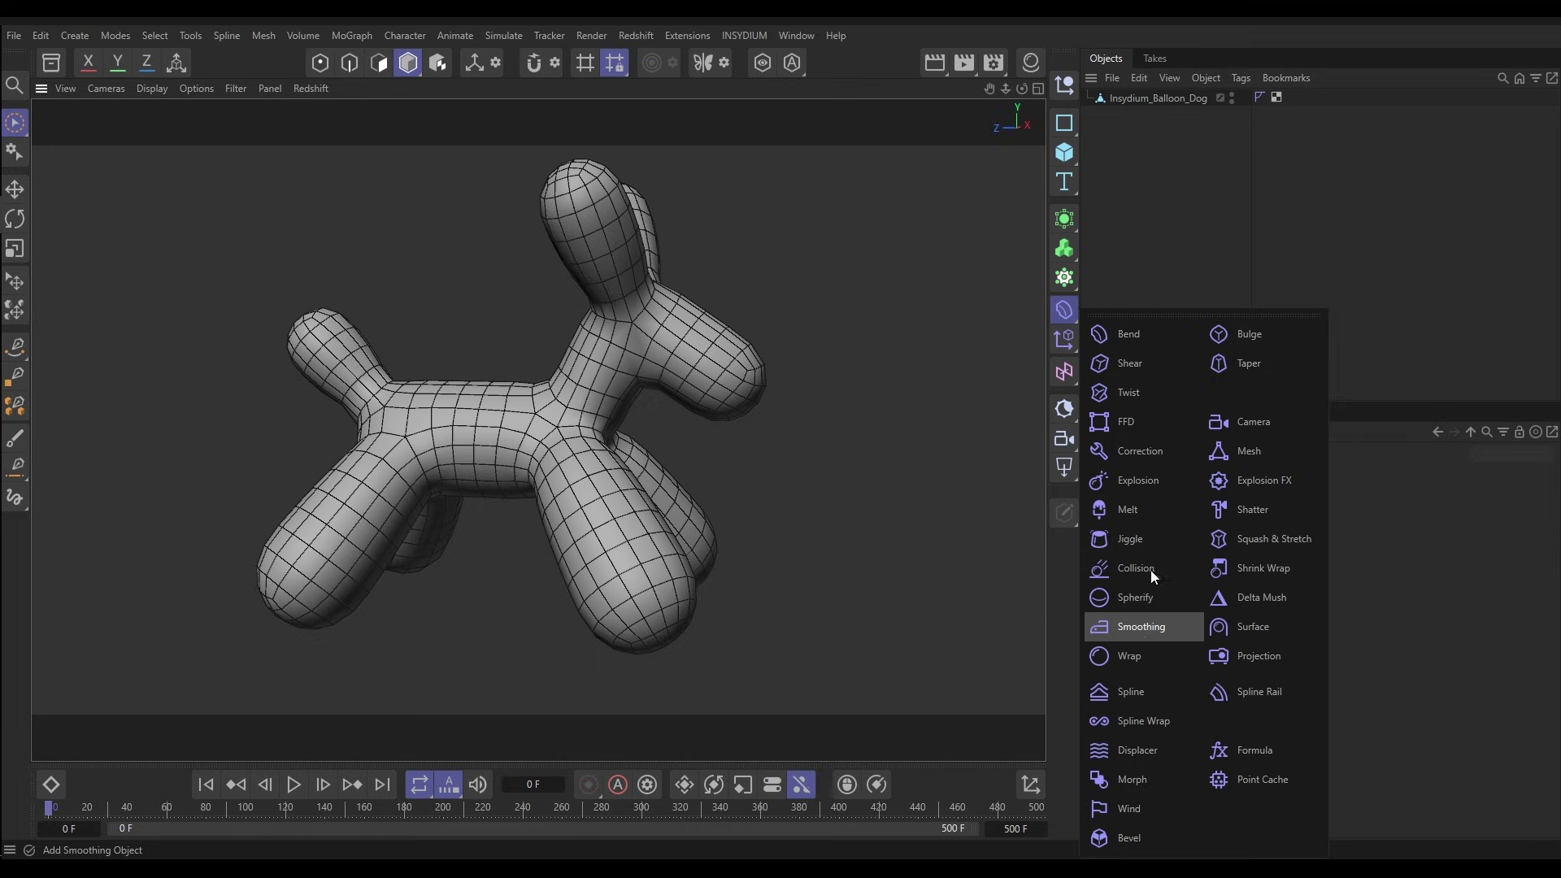
left_click(1133, 238)
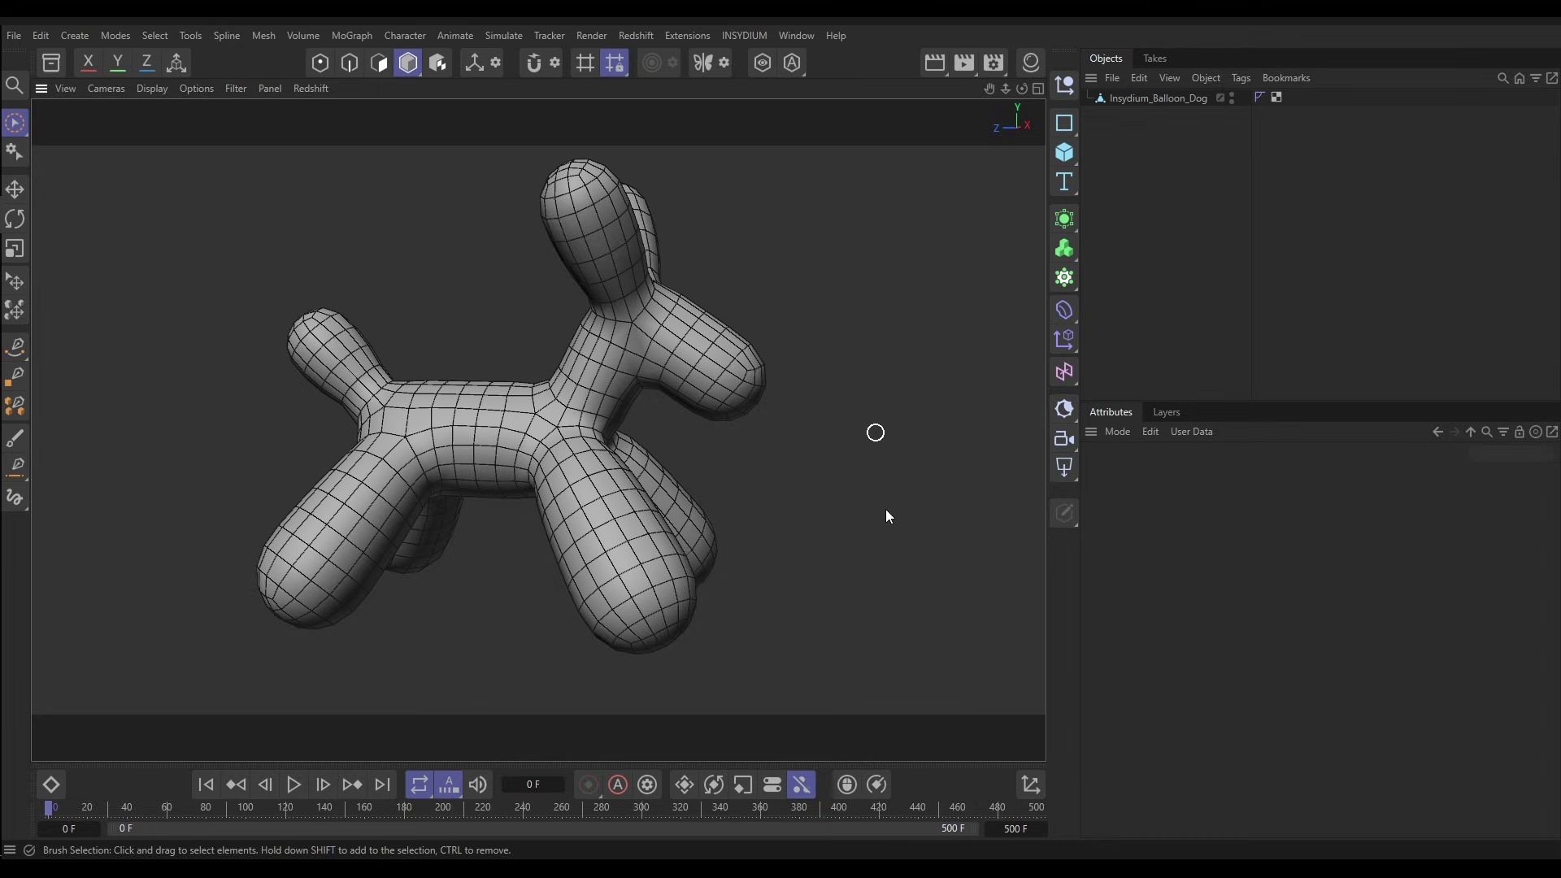
left_click(341, 41)
mouse_move(374, 69)
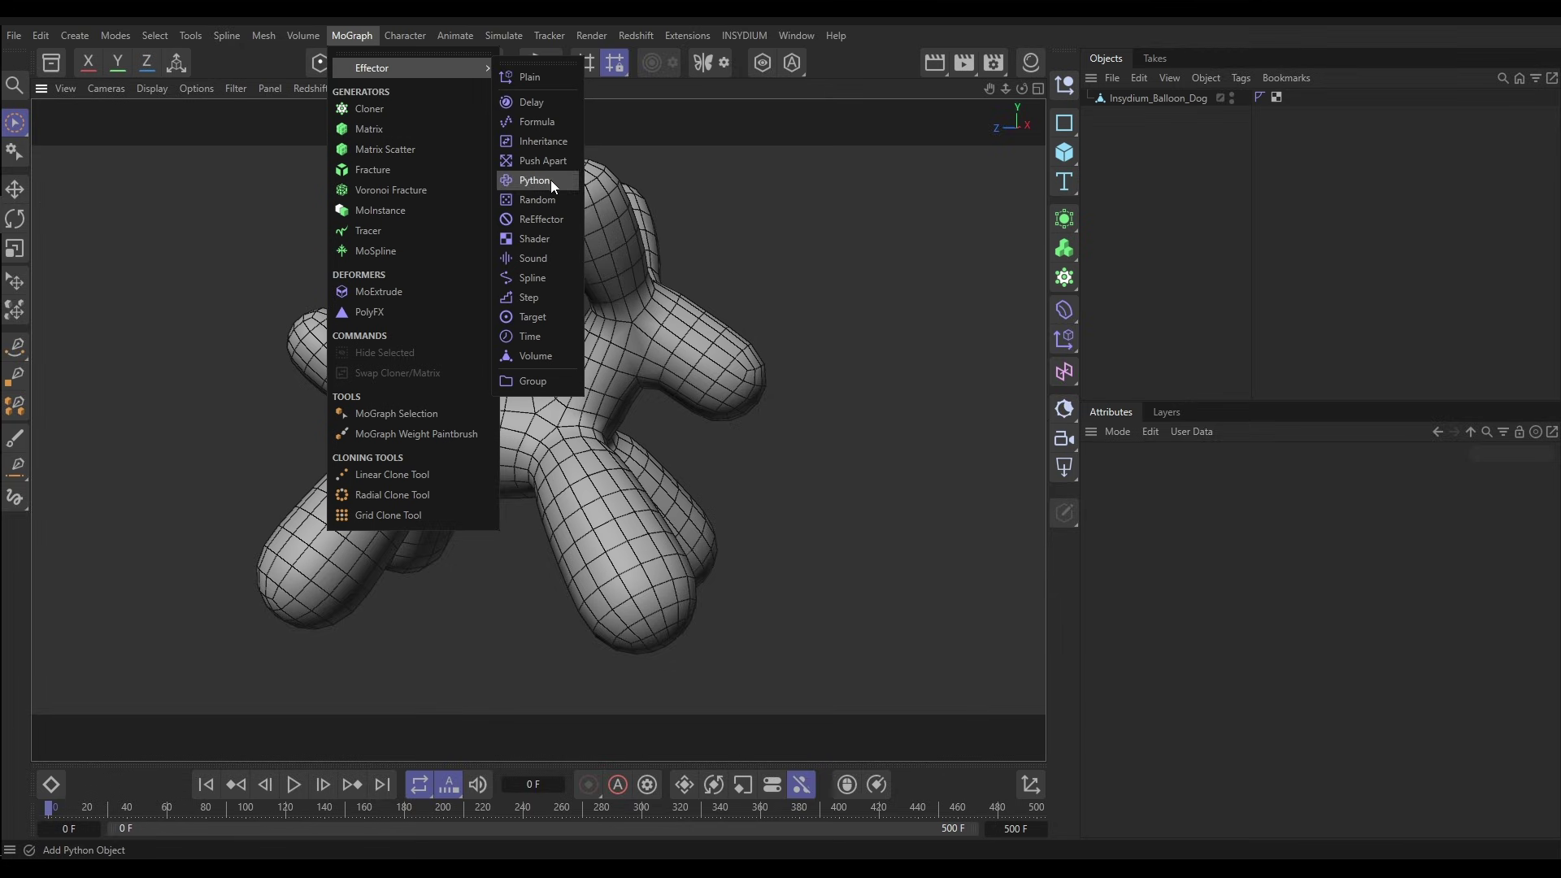
Add a Random effector and show its Deformer settings, where deformation is Off
left_click(545, 200)
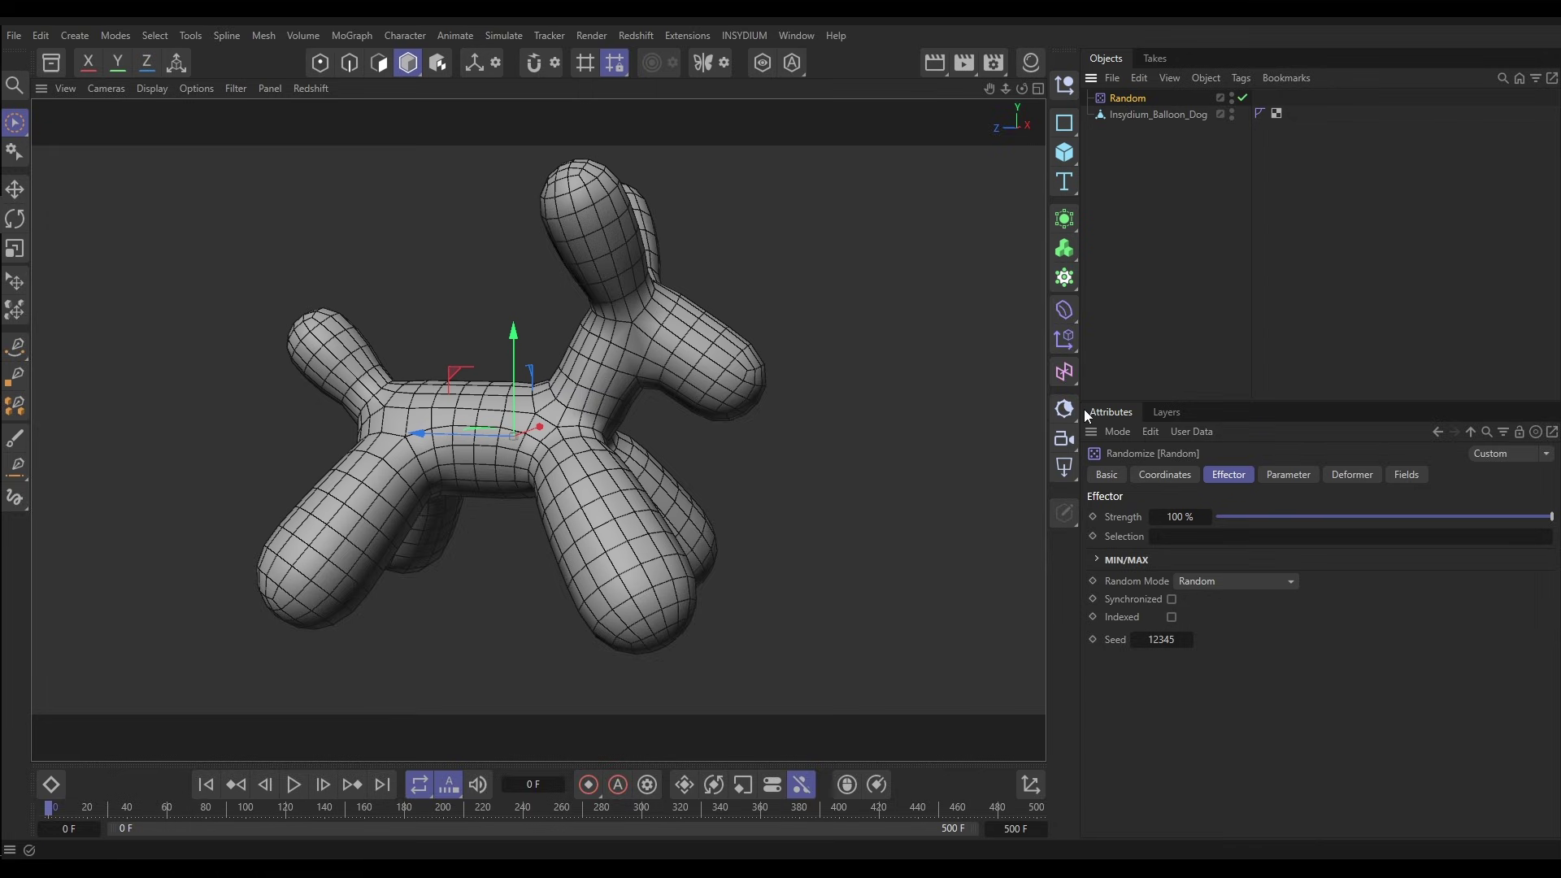
left_click(1349, 475)
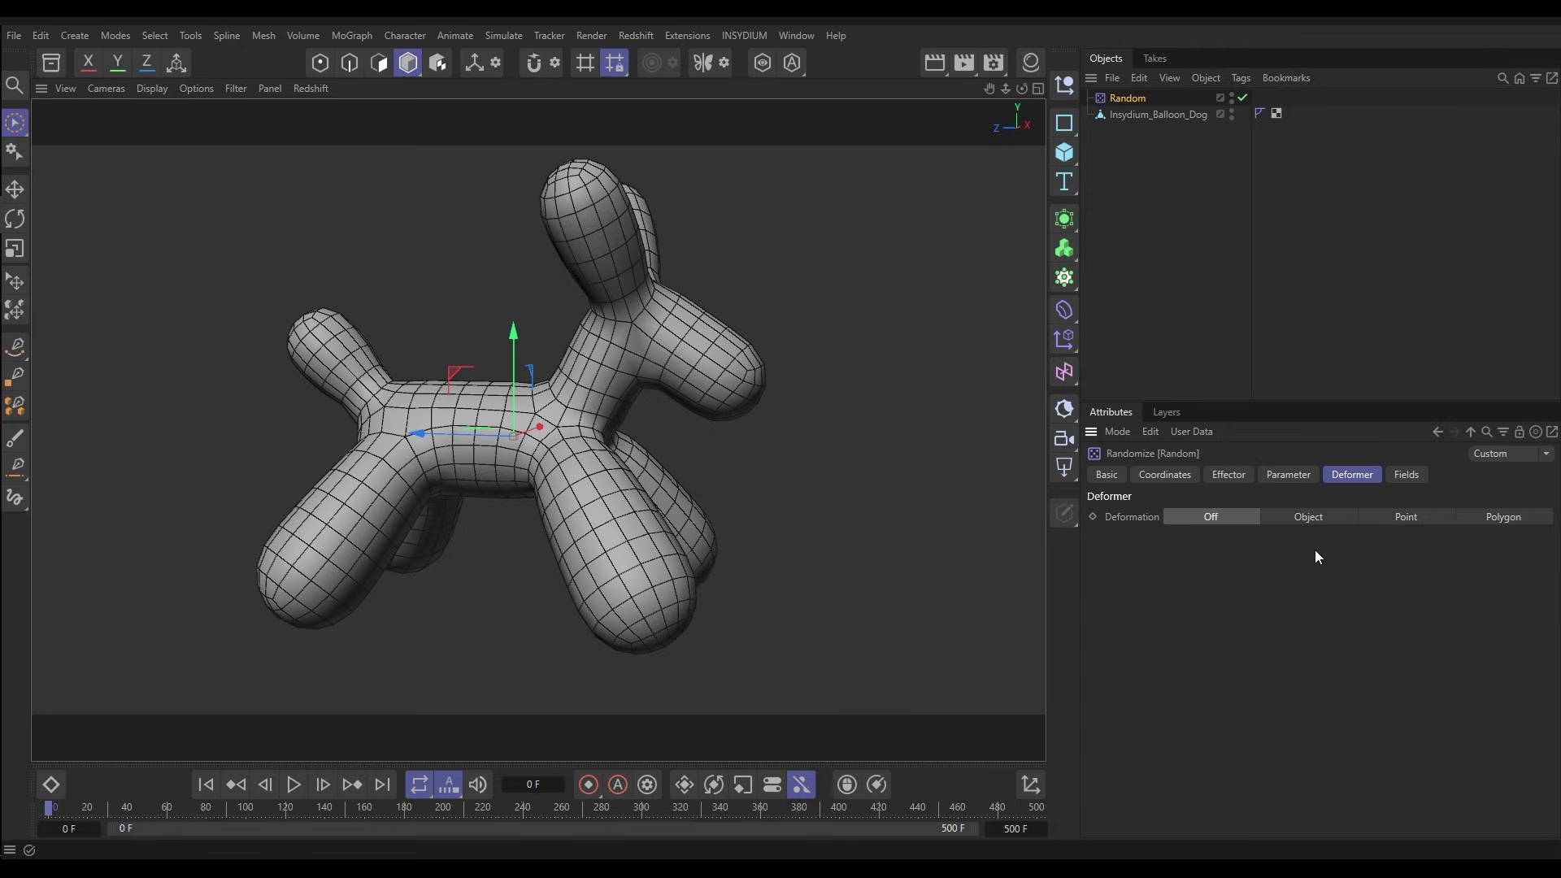
Set Random's Deformation to Point and its P.X, P.Y and P.Z offsets to 15 cm
left_click(1412, 520)
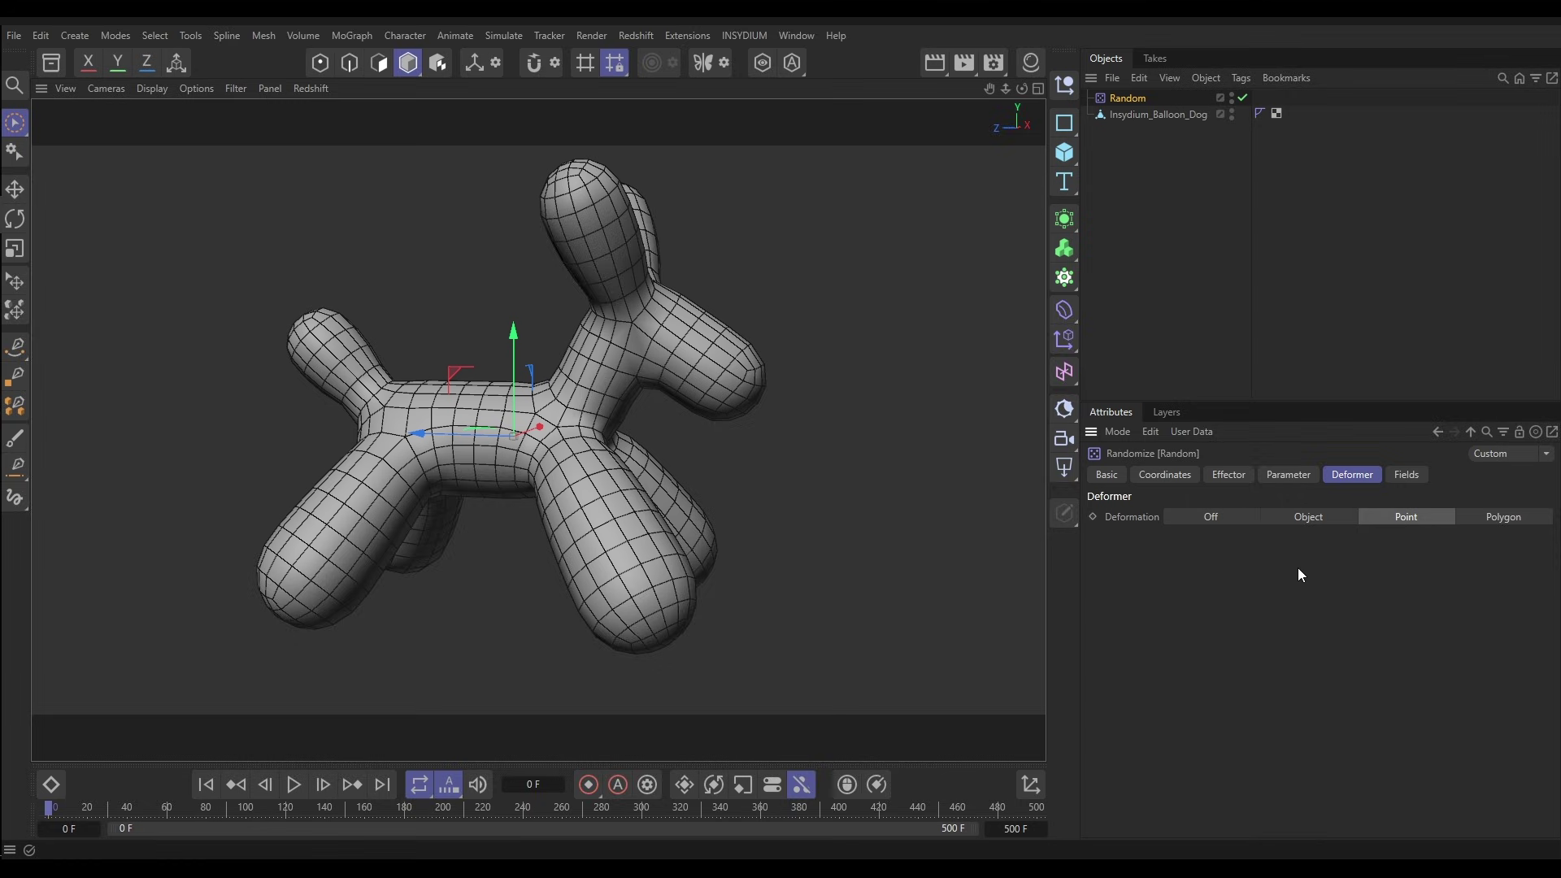
left_click(1287, 476)
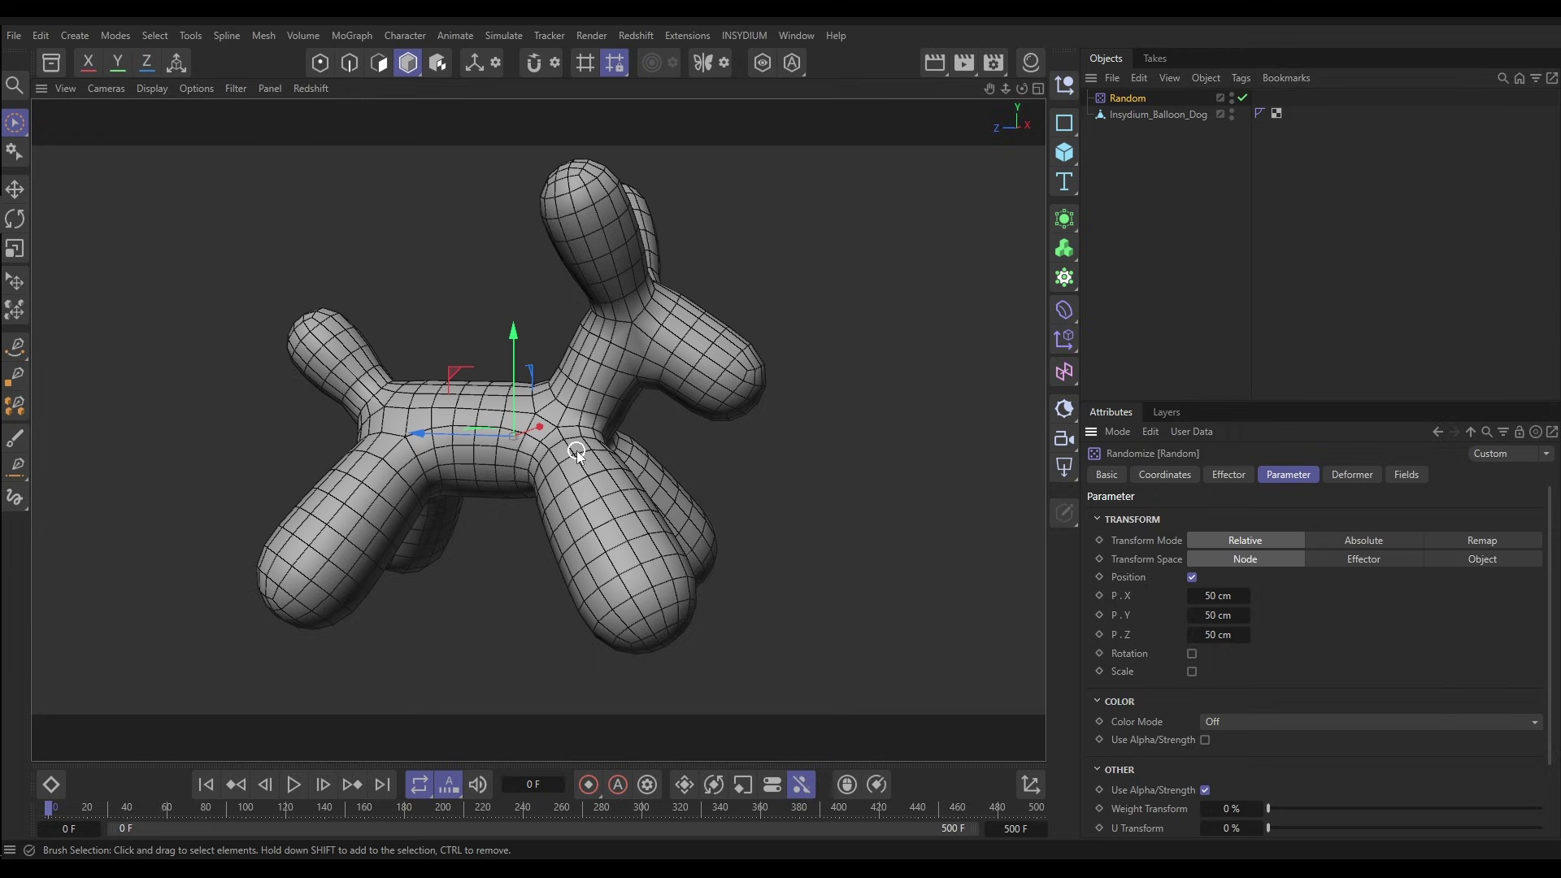
left_click(1212, 597)
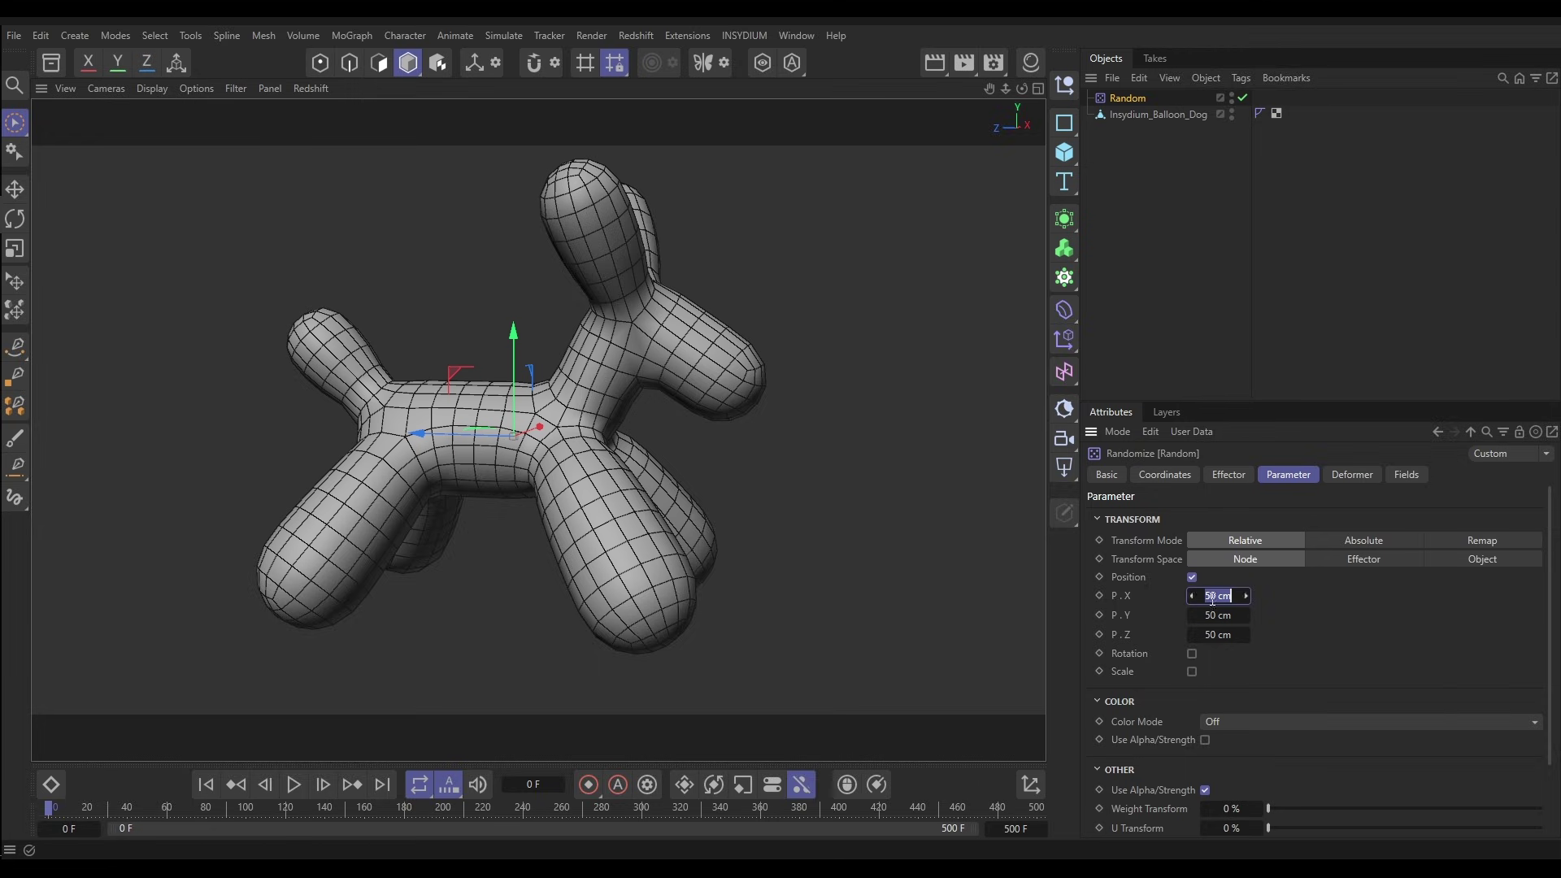
type("15")
key("Tab")
type("15")
key("Tab")
type("15")
key("Return")
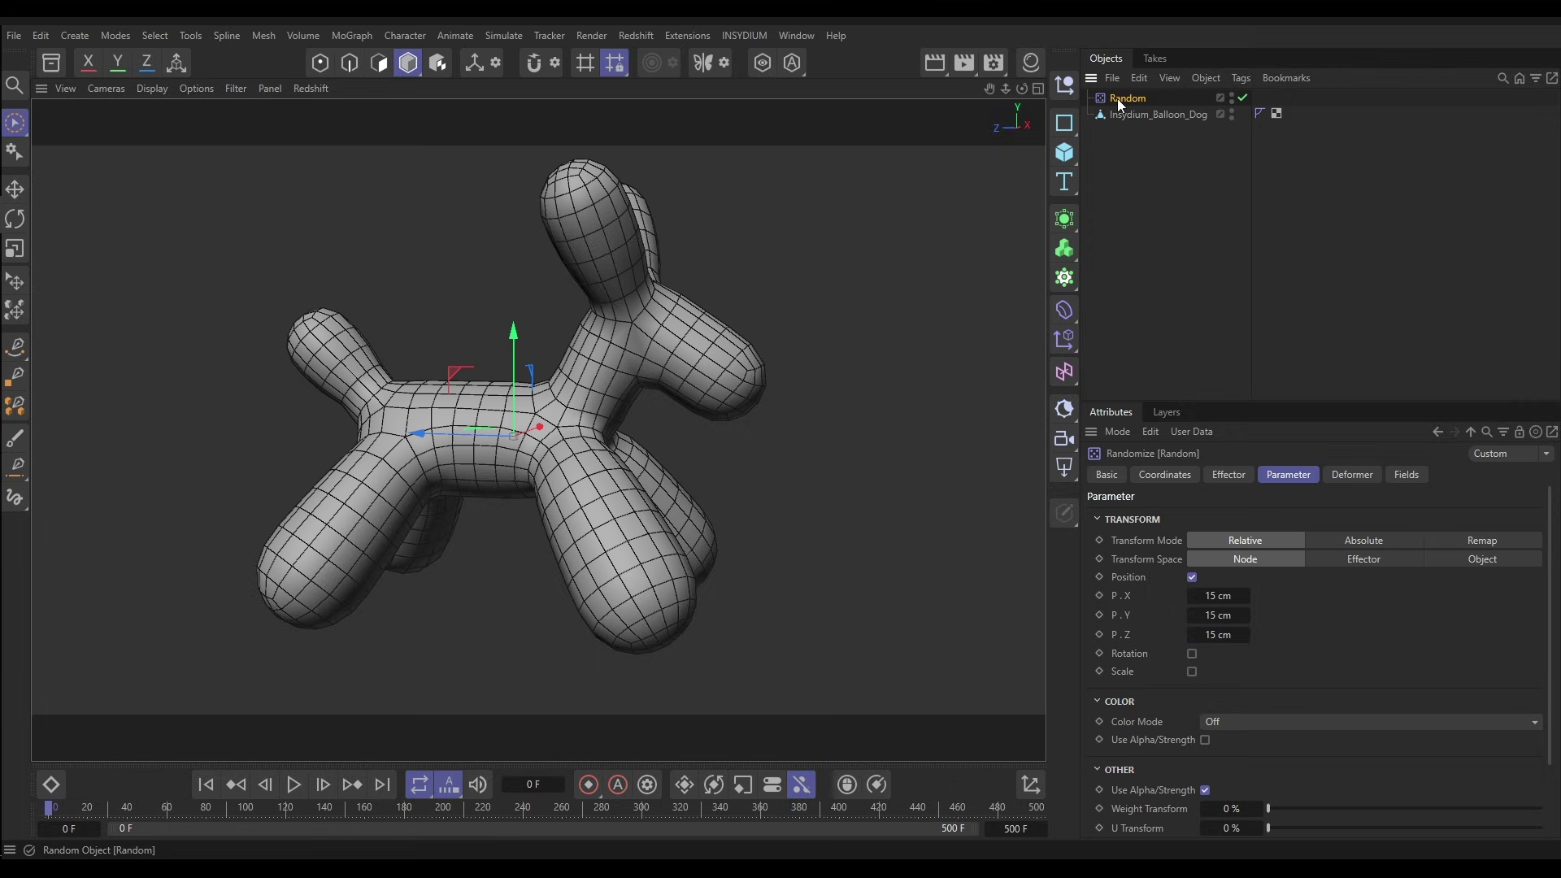
Parent Random under Insydium_Balloon_Dog and add a Subdivision Surface object
mouse_move(1117, 99)
left_mouse_down()
mouse_move(1142, 97)
mouse_move(1143, 114)
left_mouse_up()
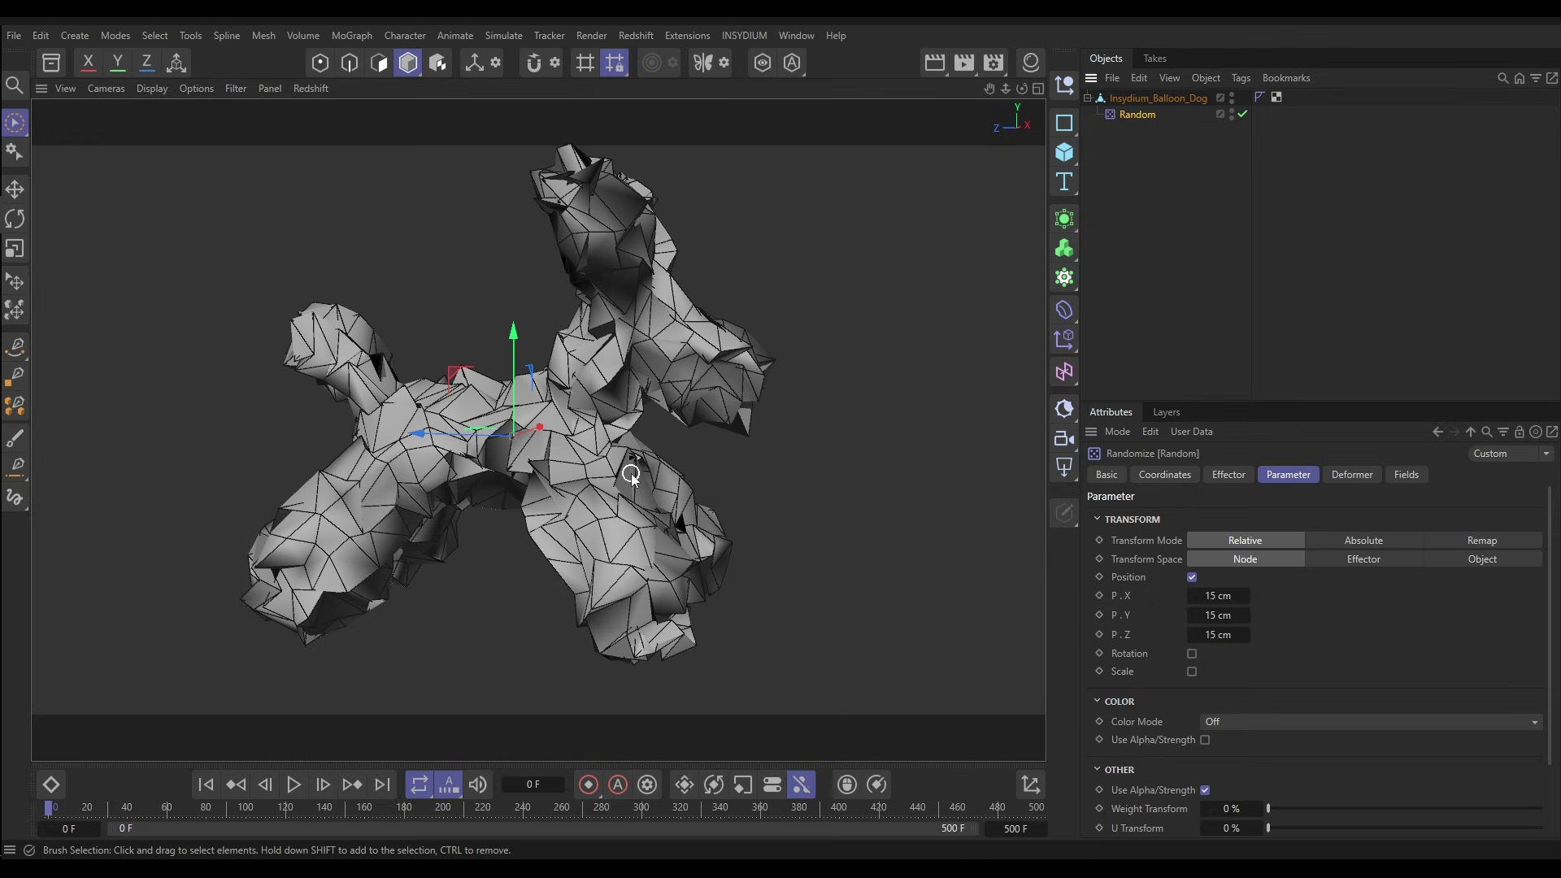
left_click(1065, 218)
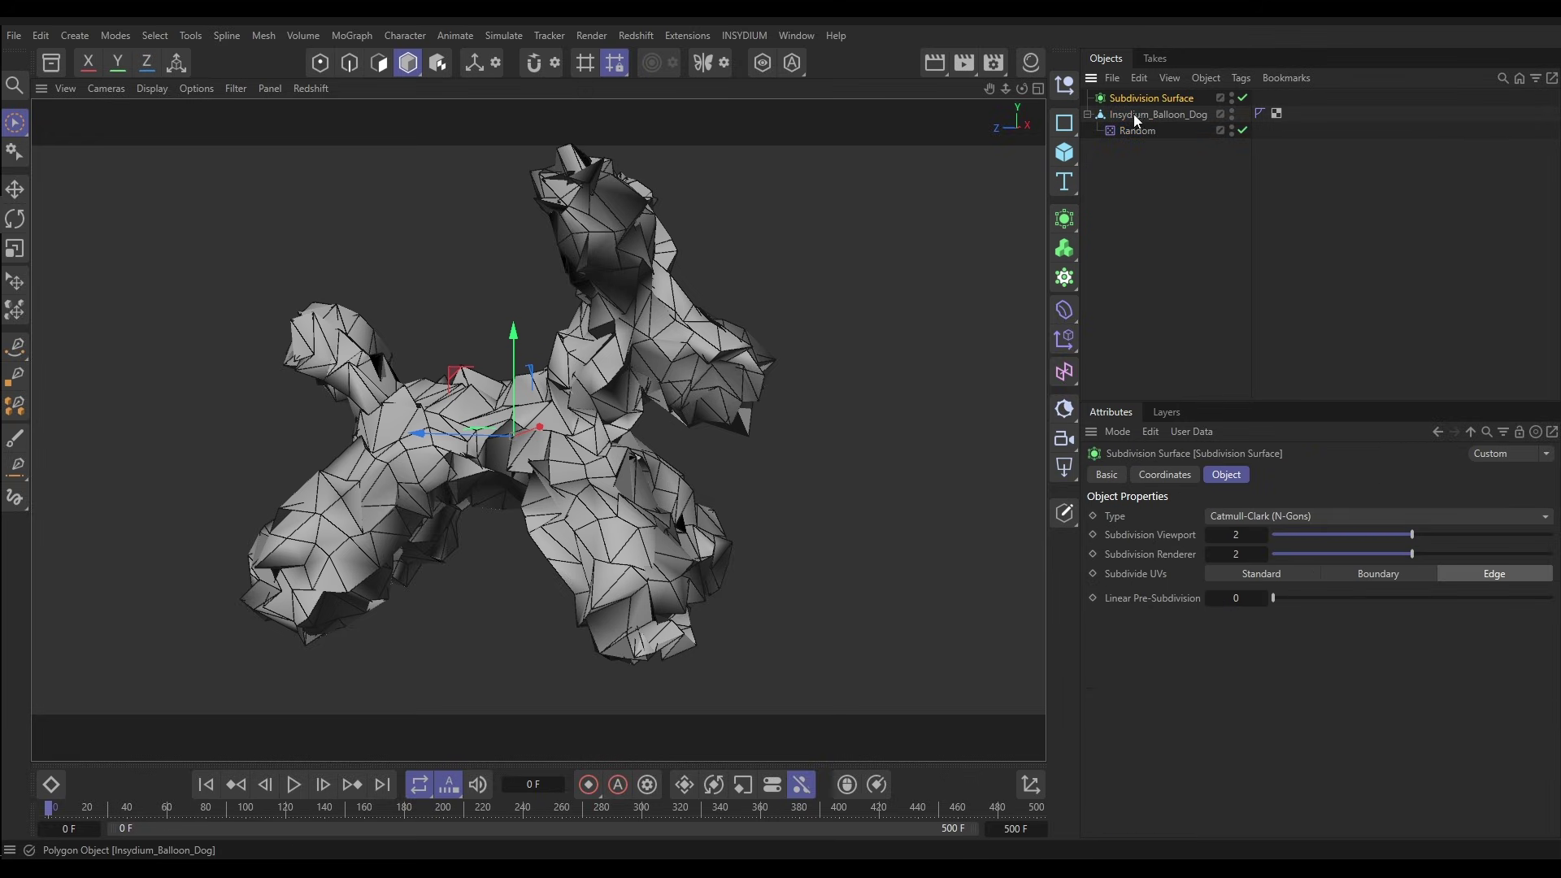
Nest Insydium_Balloon_Dog under the Subdivision Surface and switch the viewport to smooth shading without wireframe
left_click_drag(1130, 113, 1133, 99)
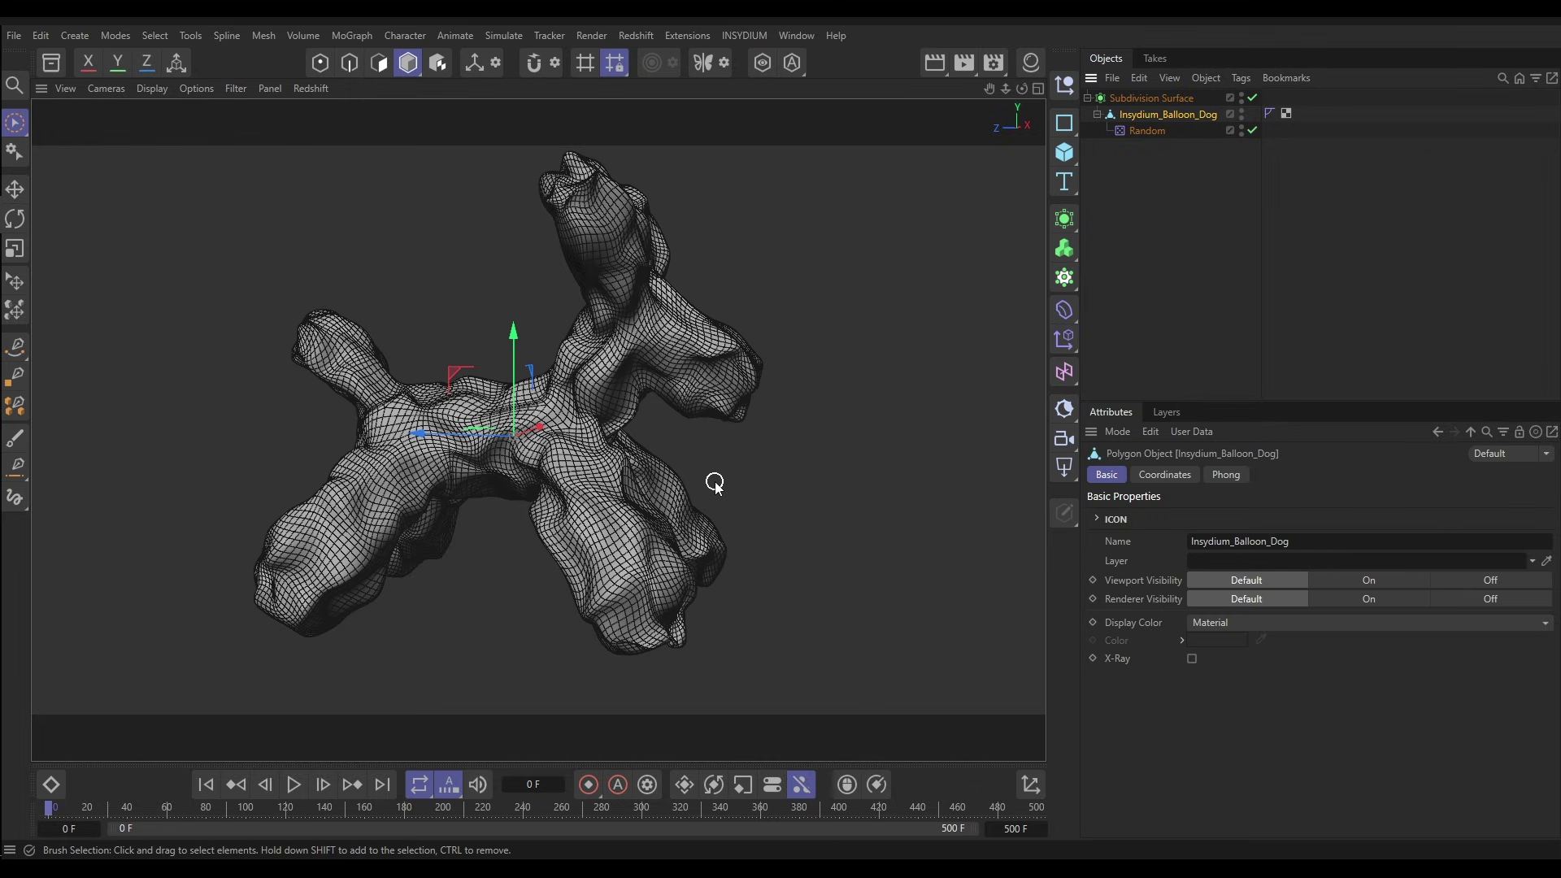
key("n")
key("a")
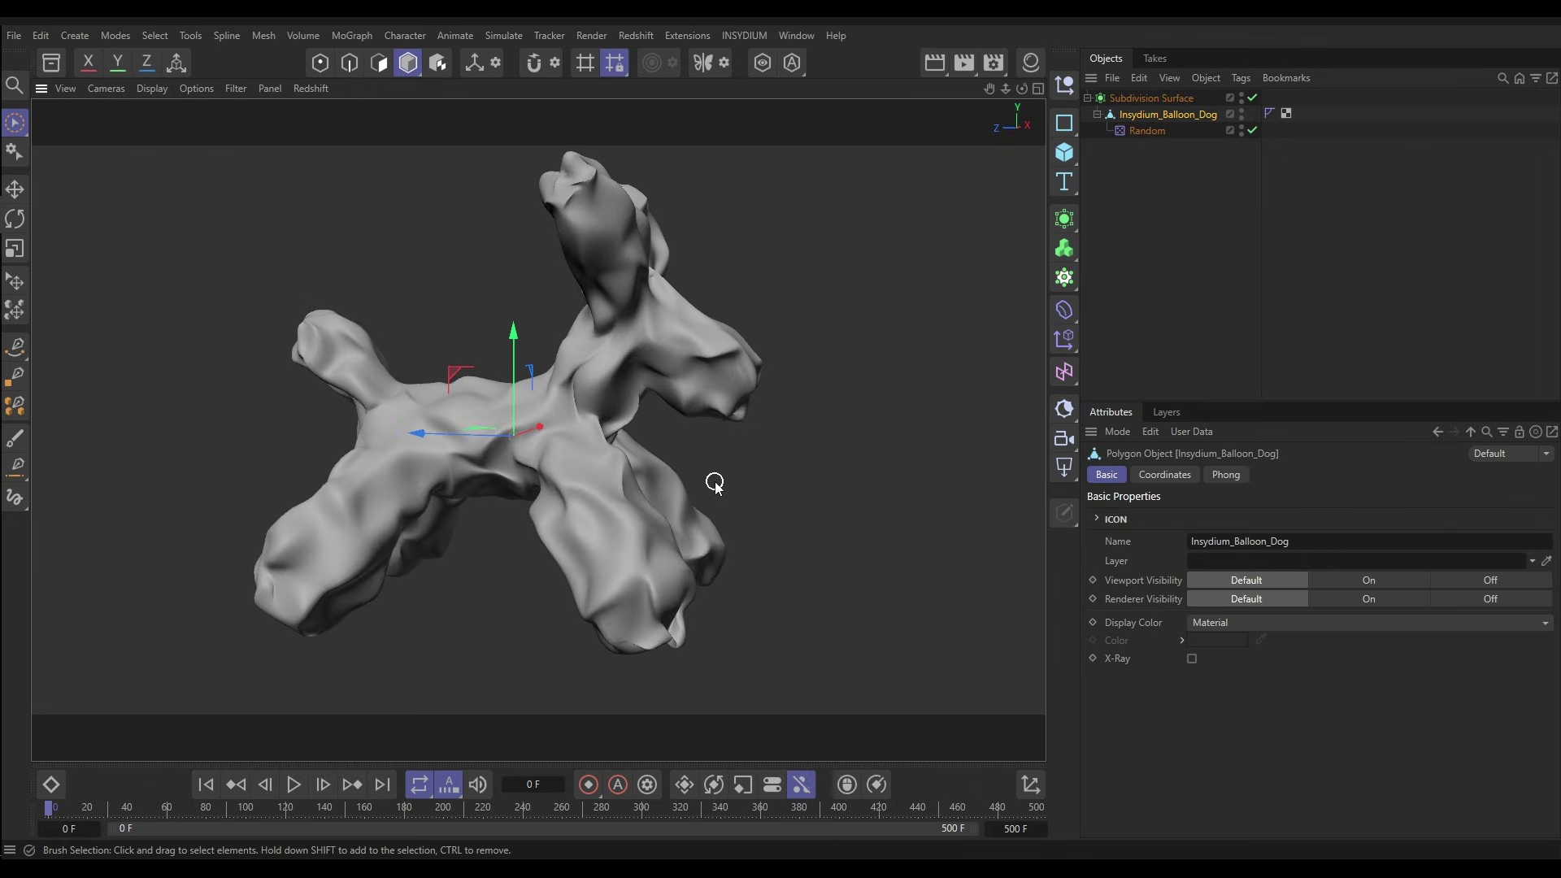
mouse_move(672, 425)
left_mouse_down("alt")
mouse_move(612, 411)
mouse_move(753, 429)
mouse_move(837, 393)
mouse_move(857, 411)
mouse_move(646, 348)
mouse_move(613, 363)
mouse_move(637, 383)
left_mouse_up("alt")
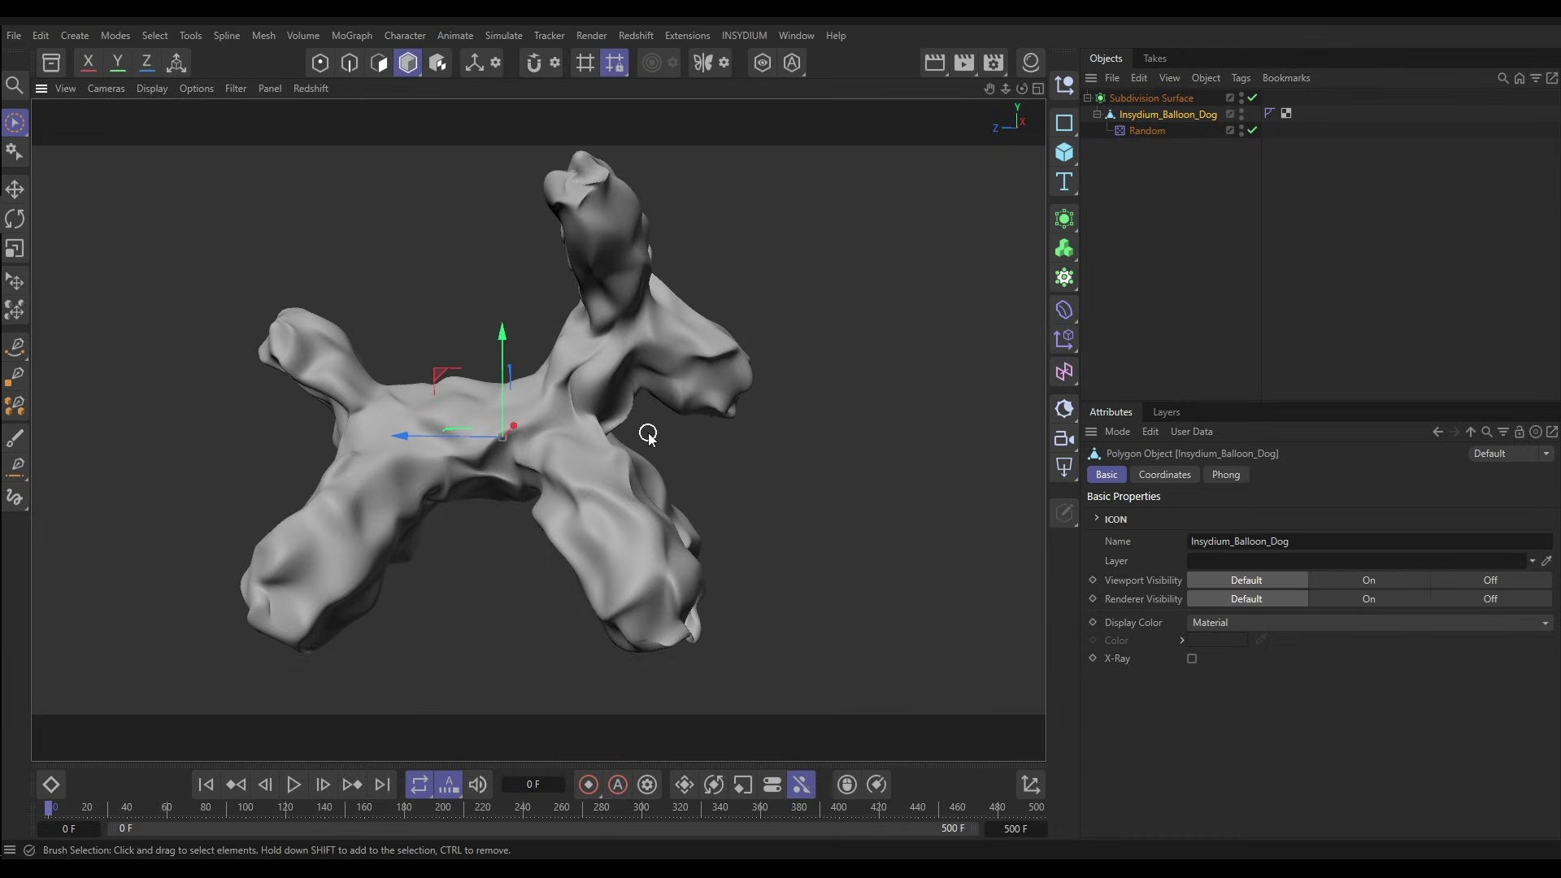
Change the Random effector's Random Mode to Turbulence
left_click(1143, 131)
left_click(1229, 475)
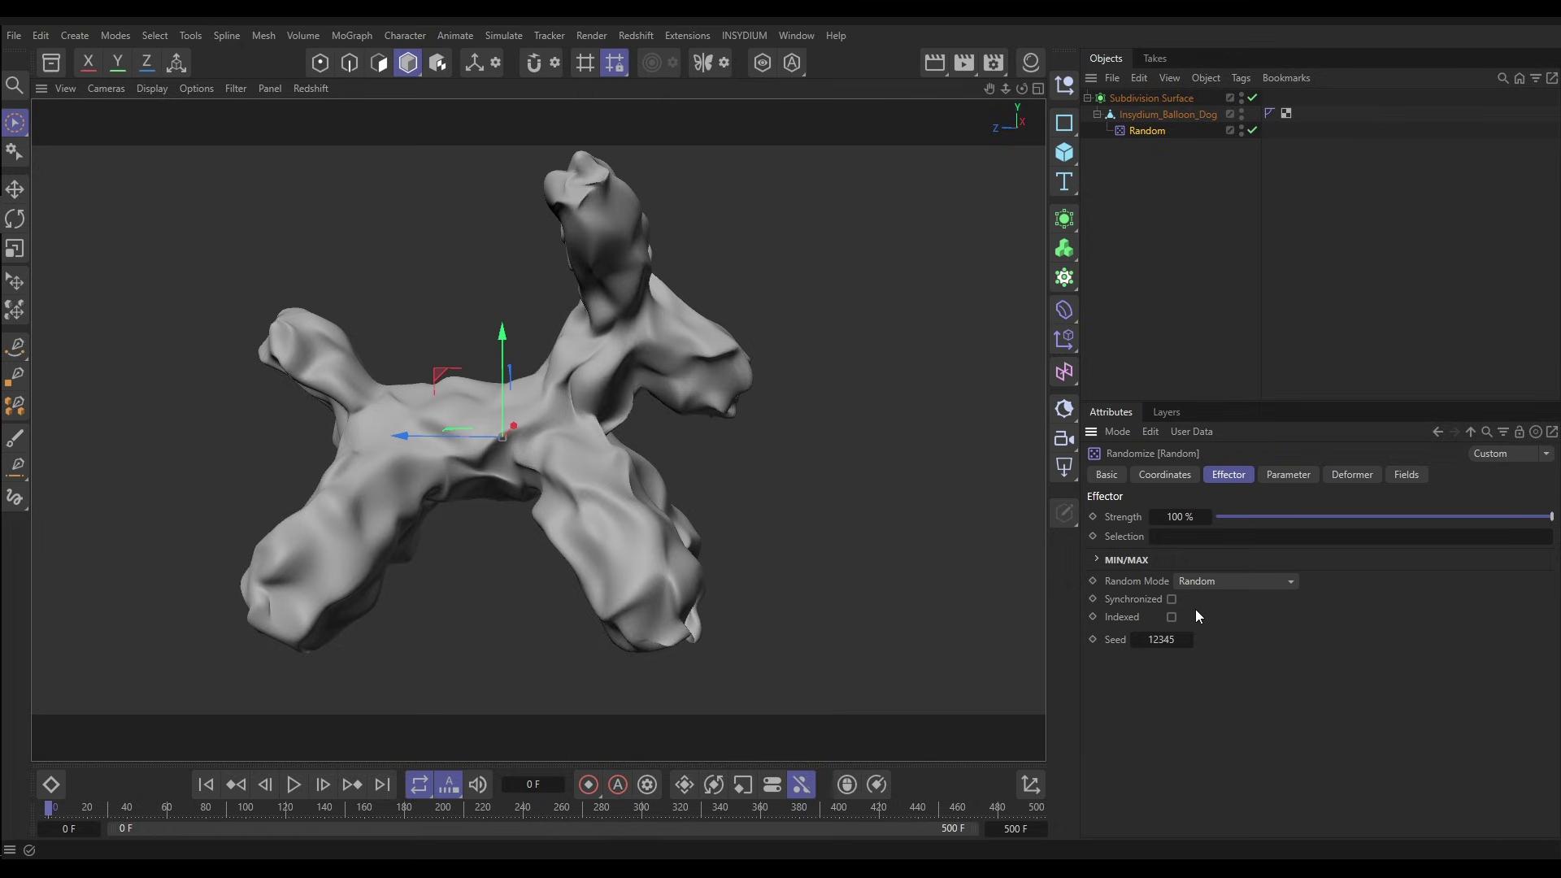
left_click(1211, 580)
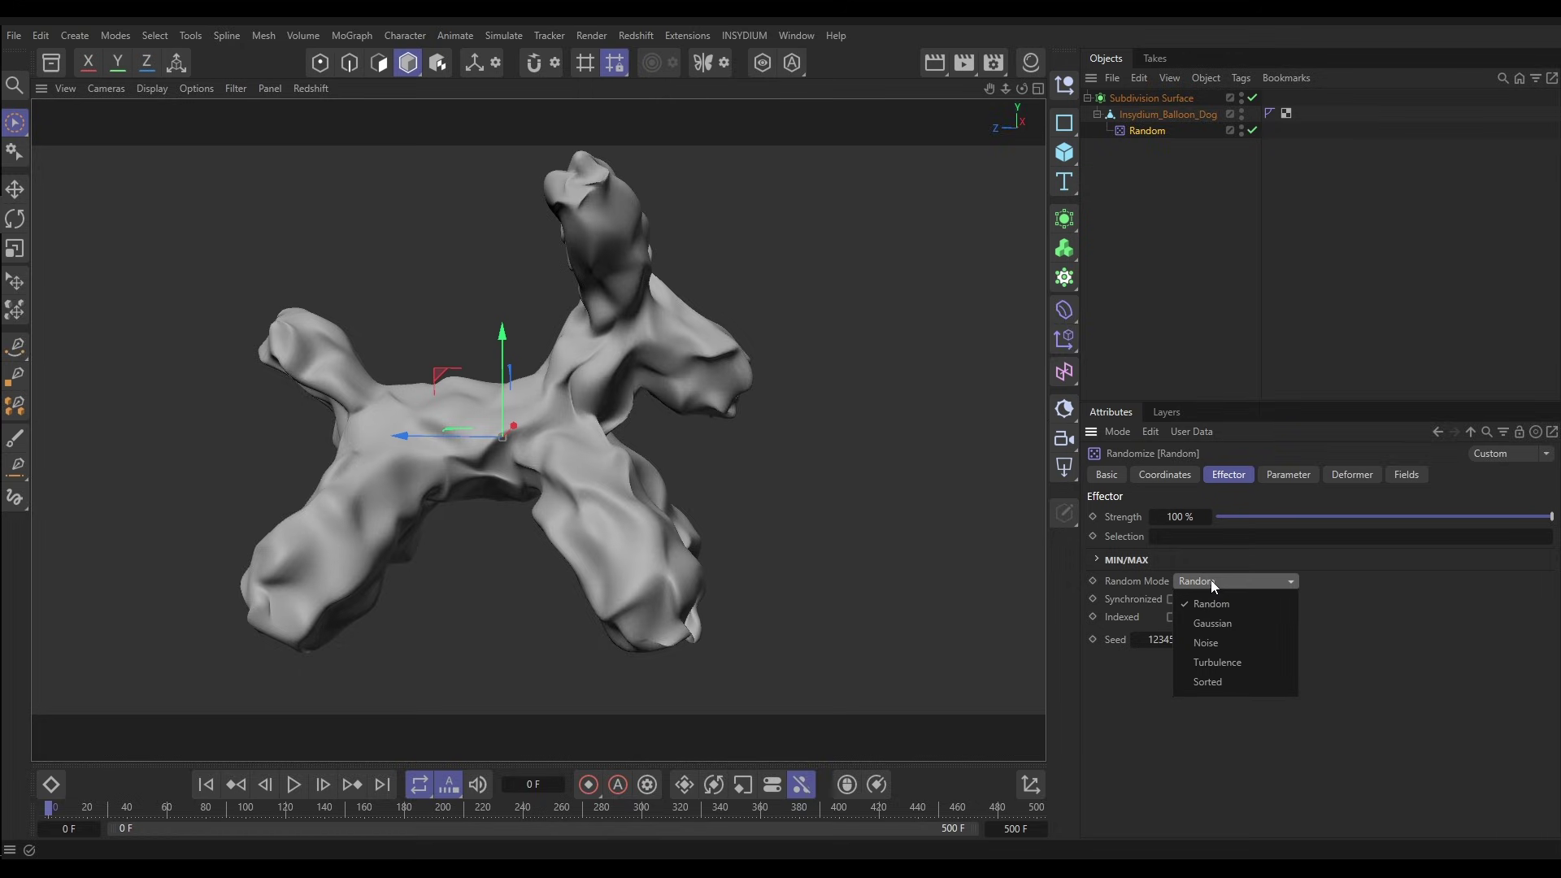
left_click(1236, 664)
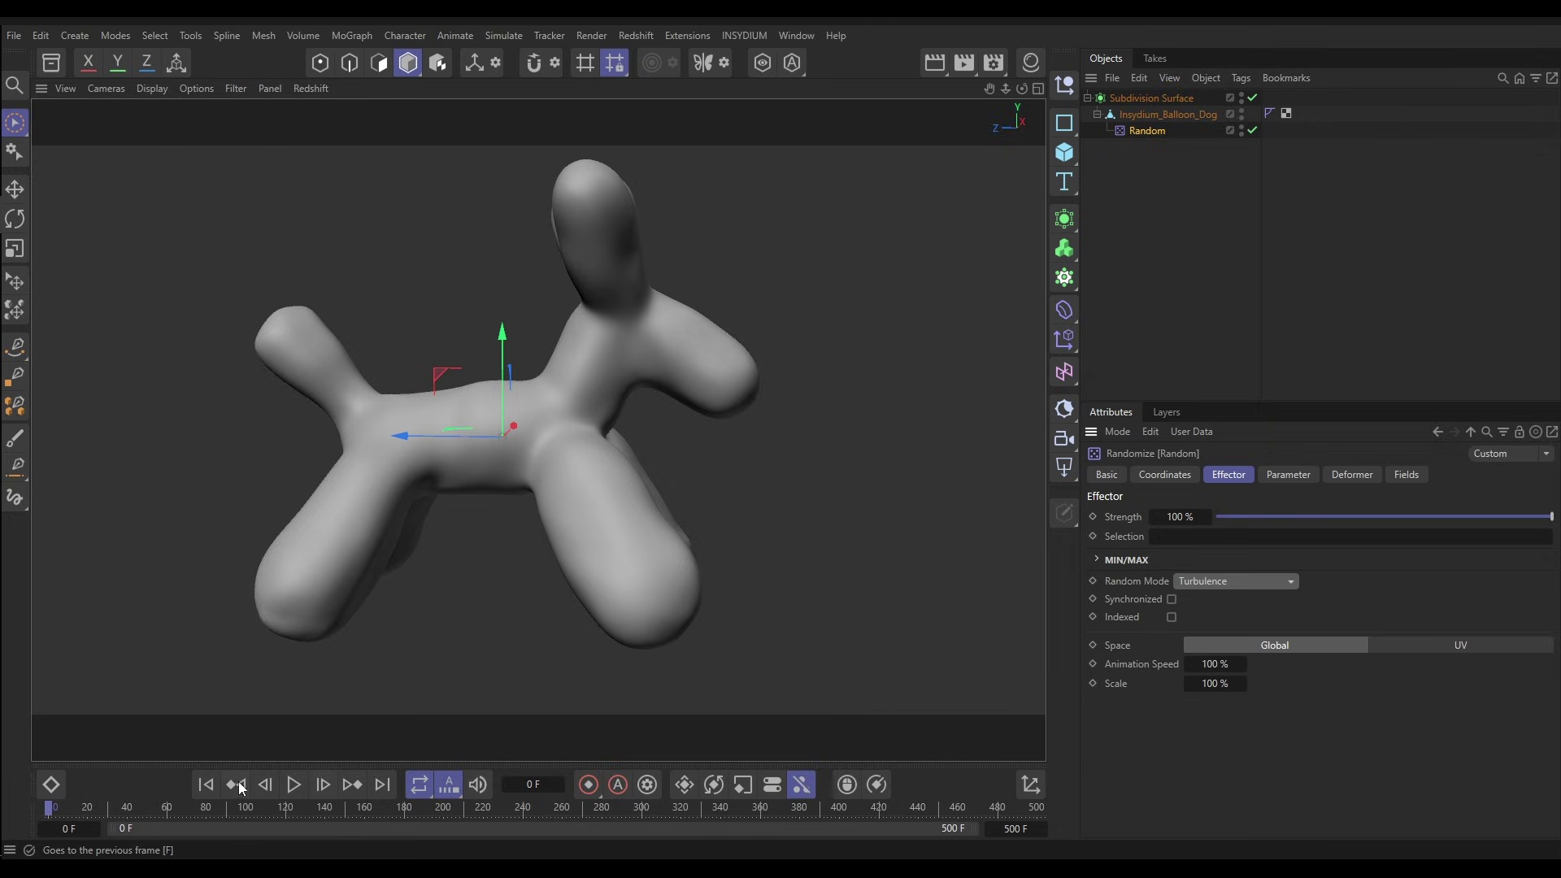
Play the animation and set the Random effector's Animation Speed to 20 %
left_click(294, 786)
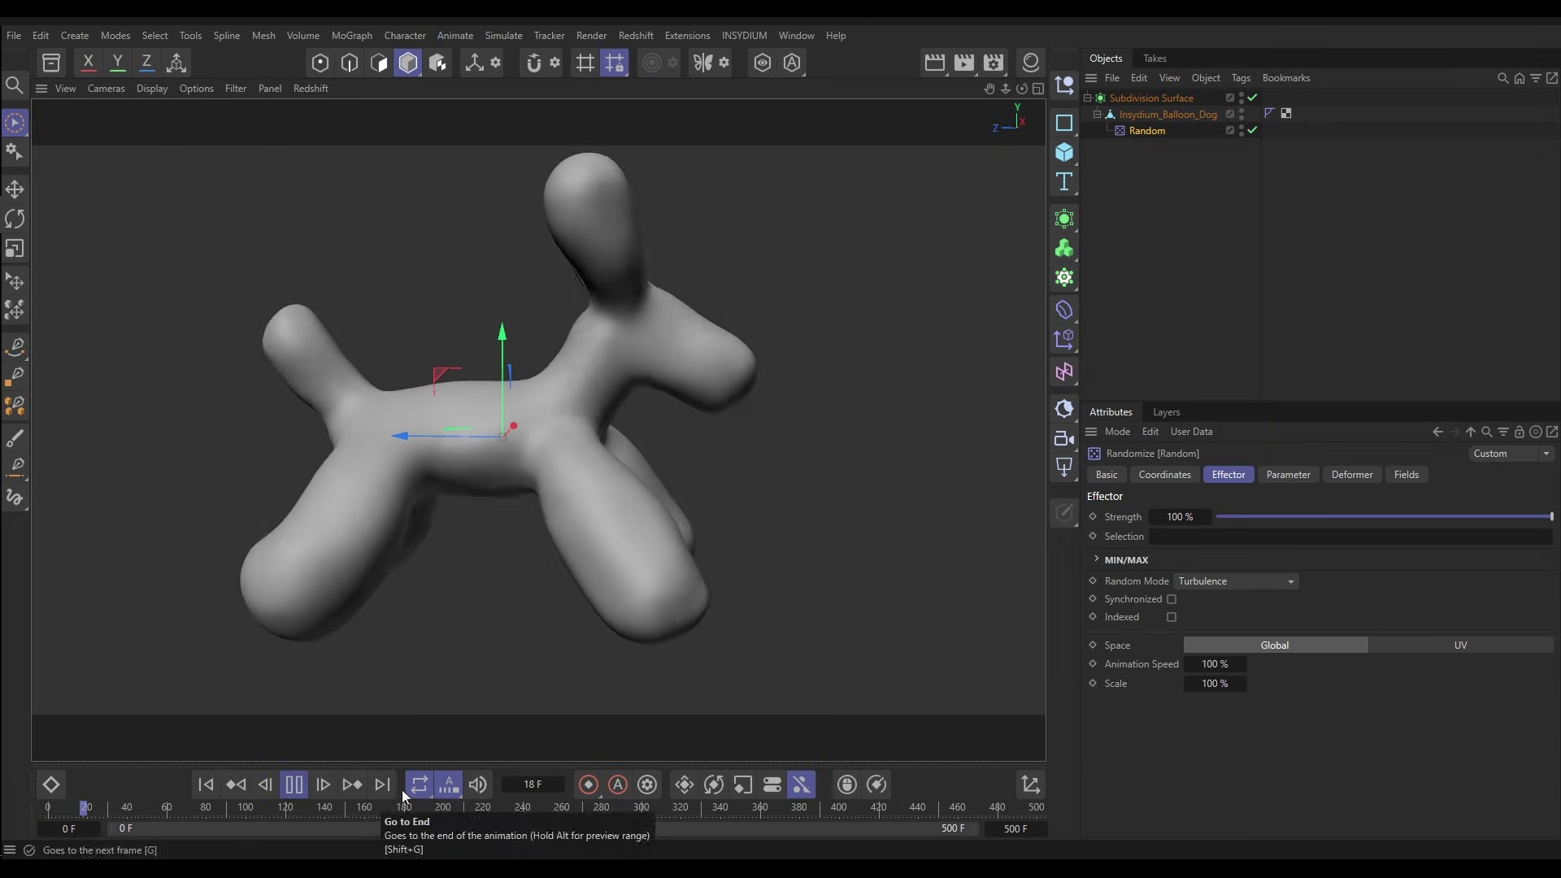
left_click(1209, 664)
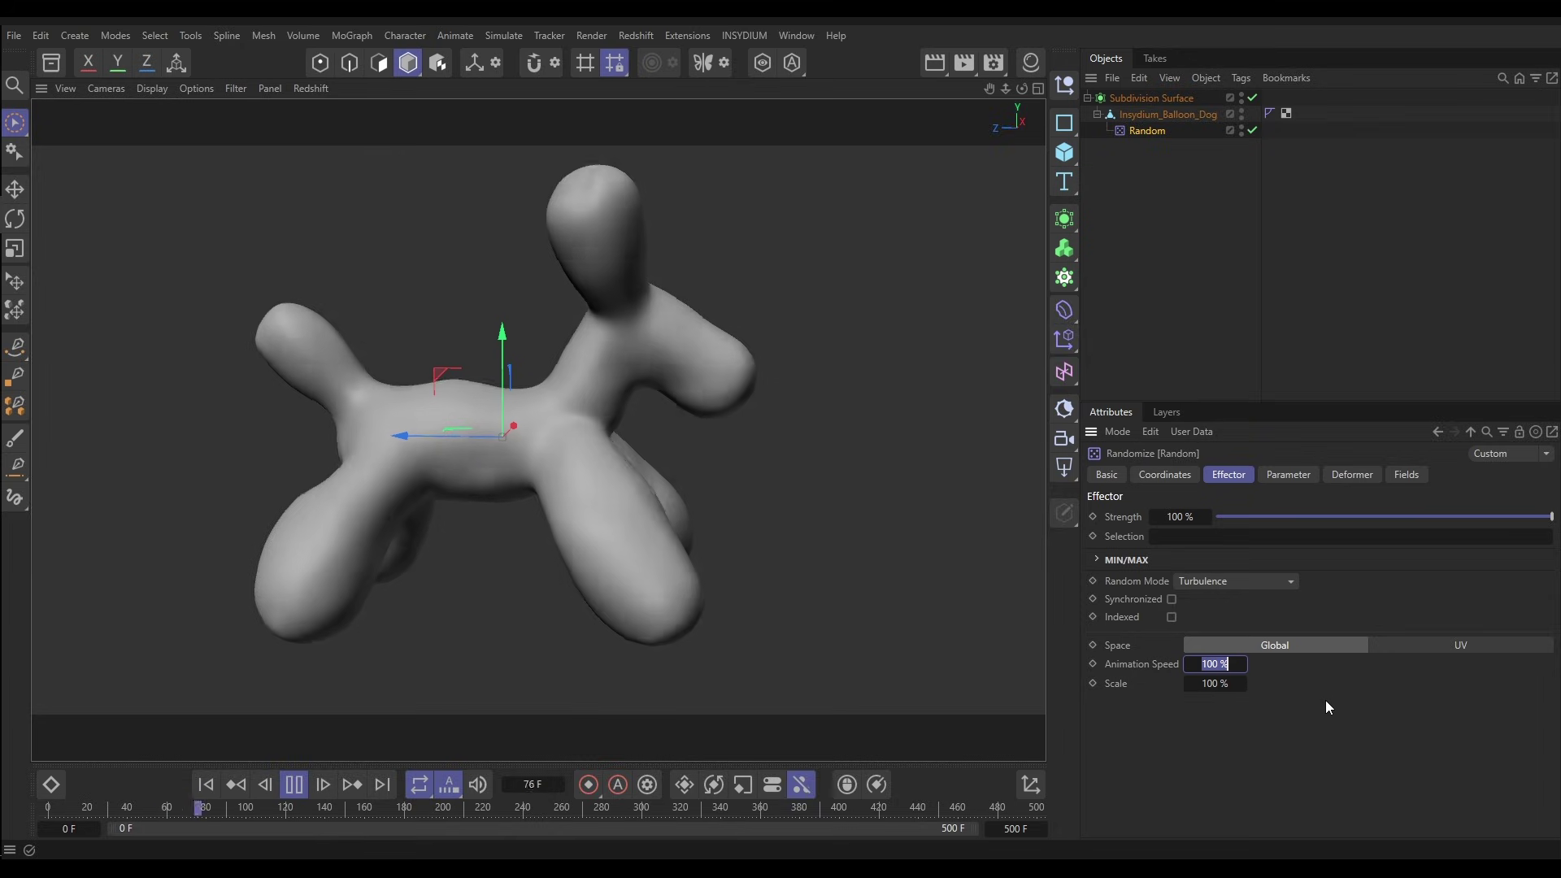
type("20")
key("Return")
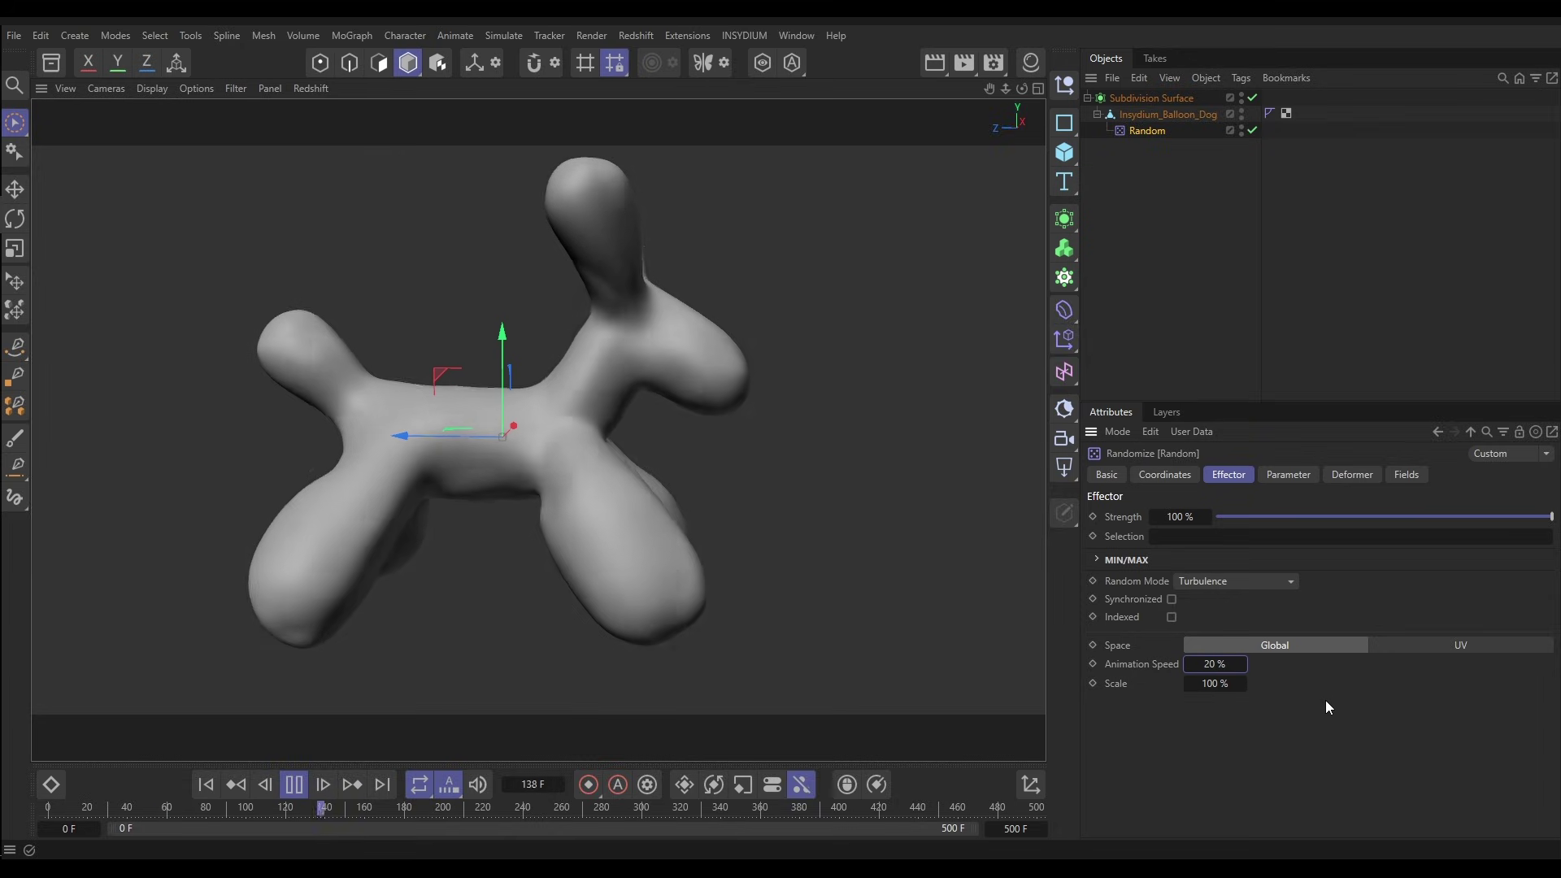
Set Random's P.X, P.Y and P.Z position offsets to 30 cm, then deselect it
left_click(1289, 474)
left_click(1218, 596)
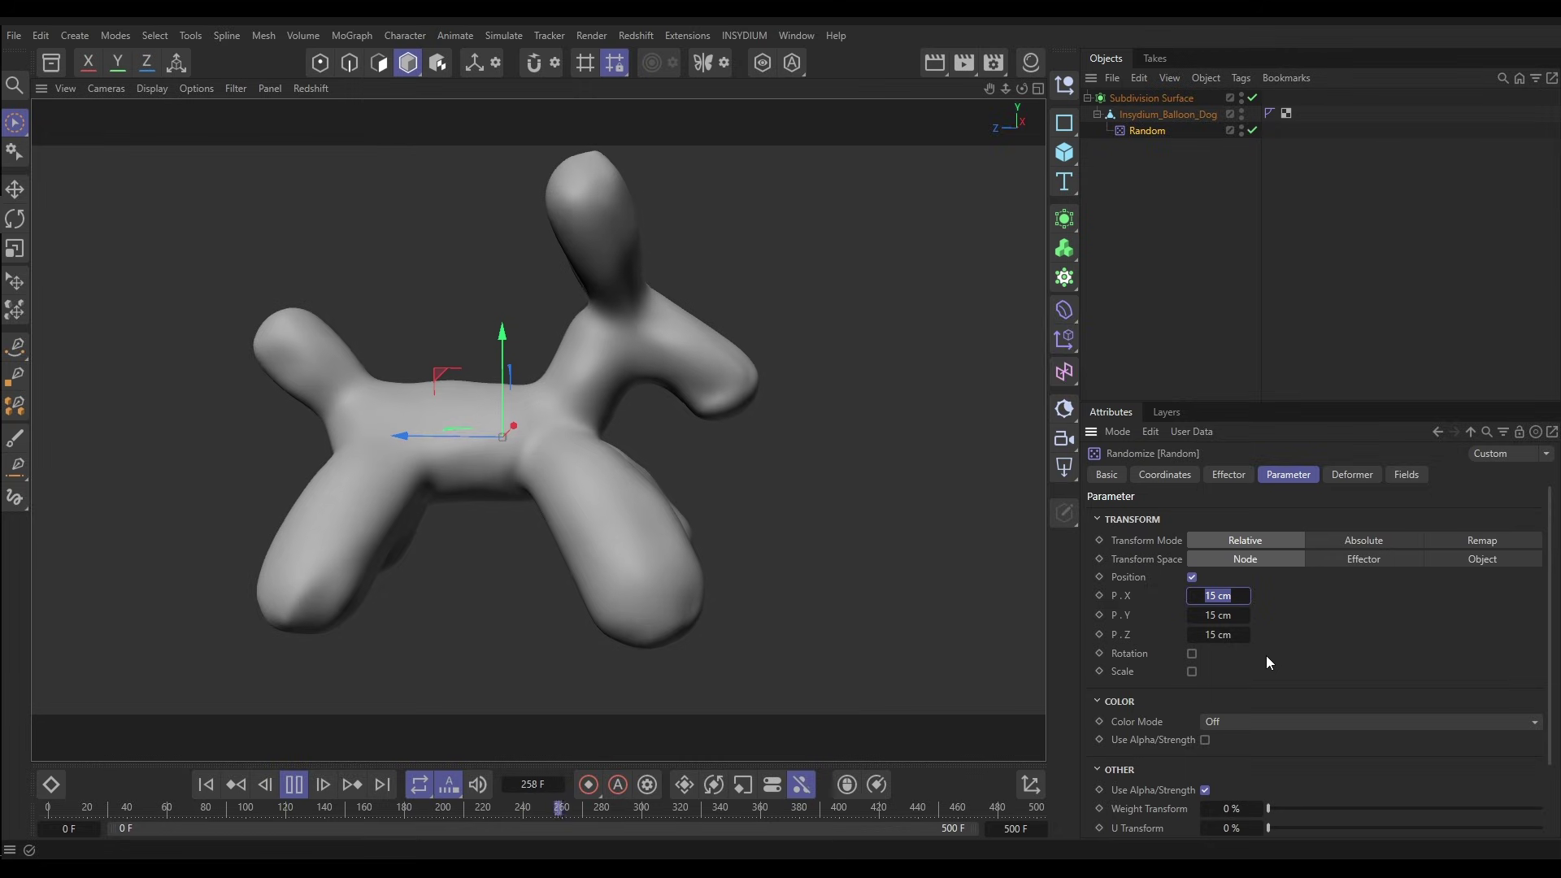
type("30")
key("Tab")
type("30")
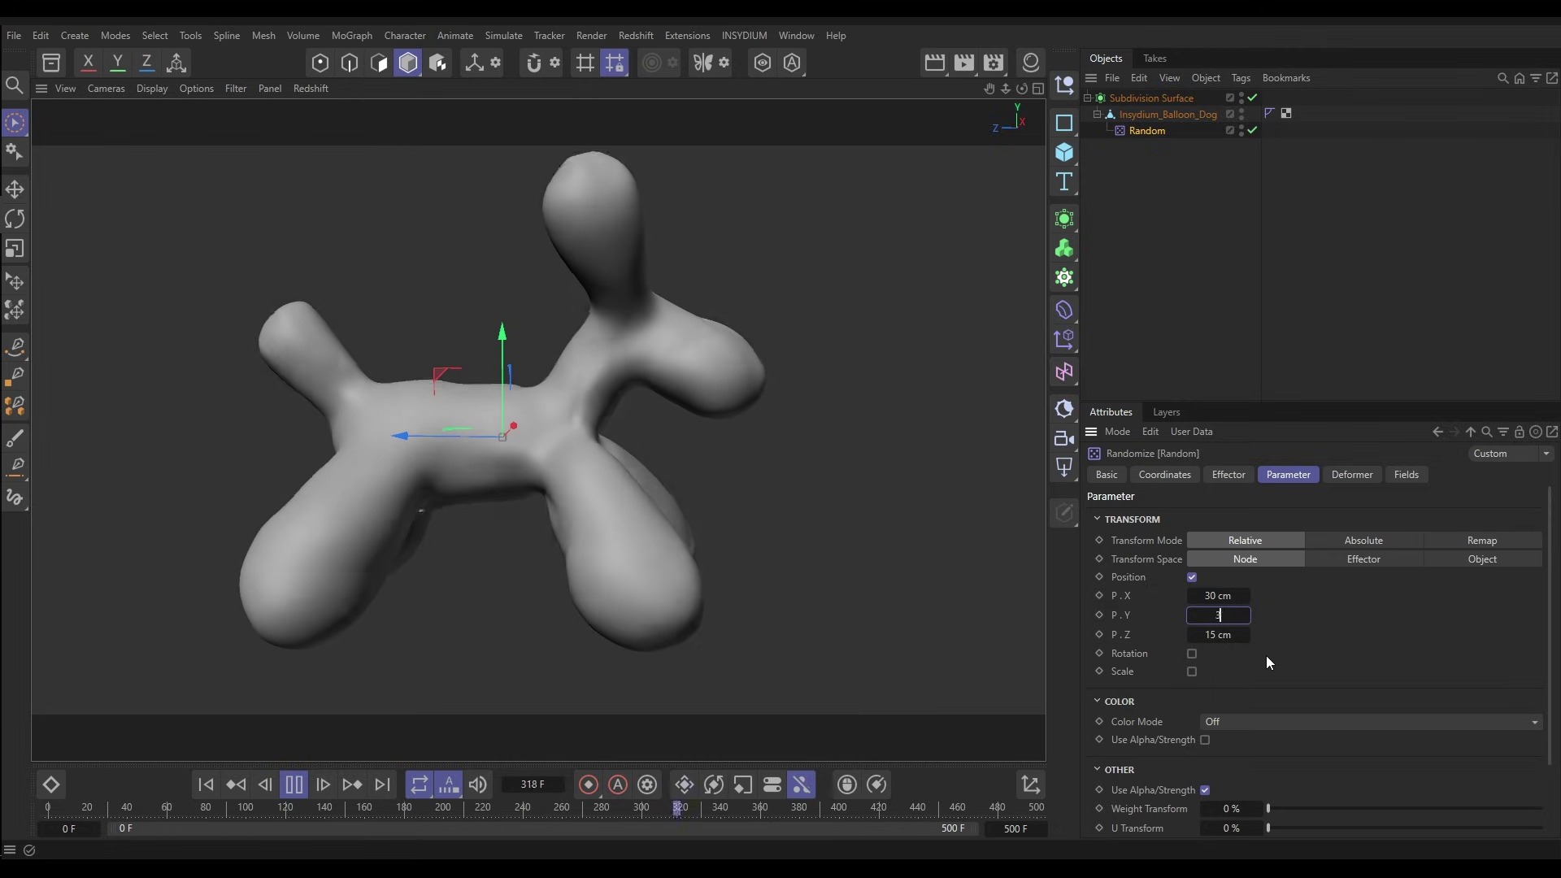
key("Tab")
type("30")
key("Return")
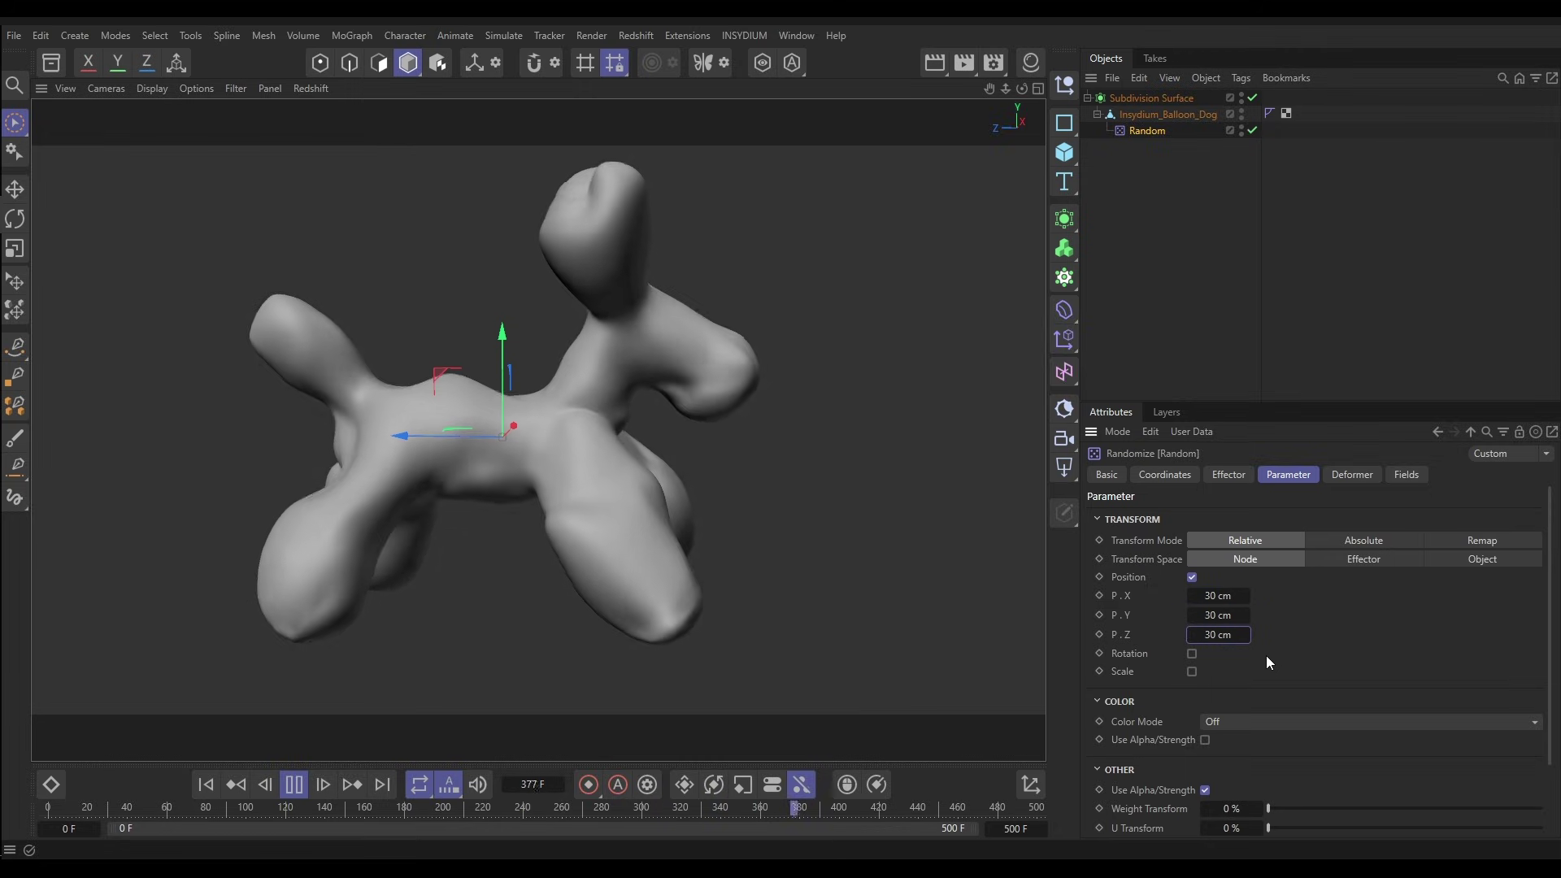
left_click(857, 297)
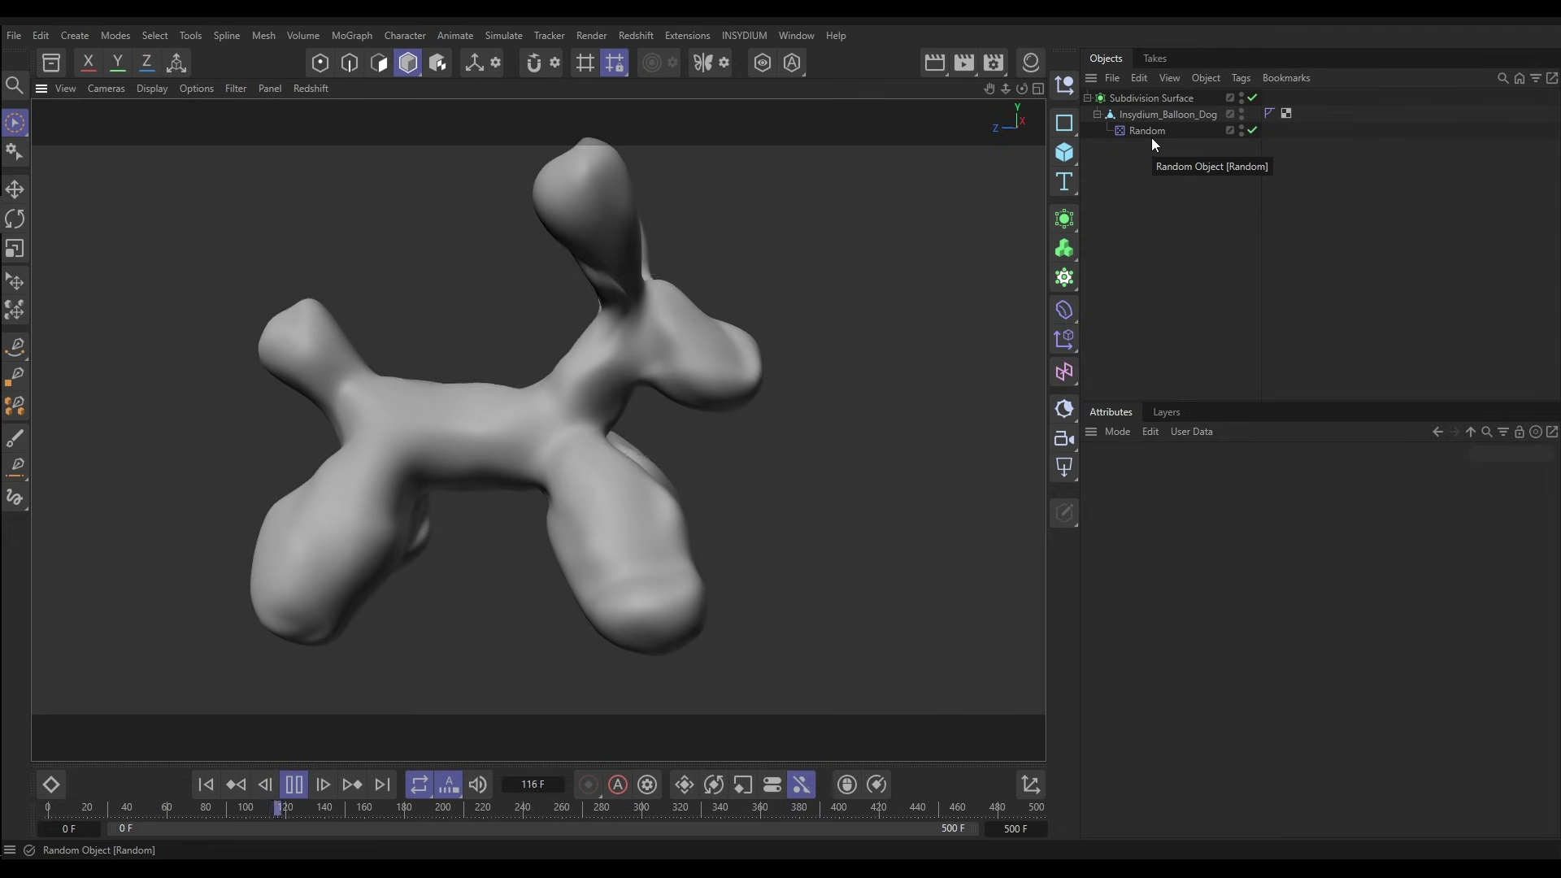
Stop playback and move the Random effector out of the balloon dog to the top level
left_click(299, 786)
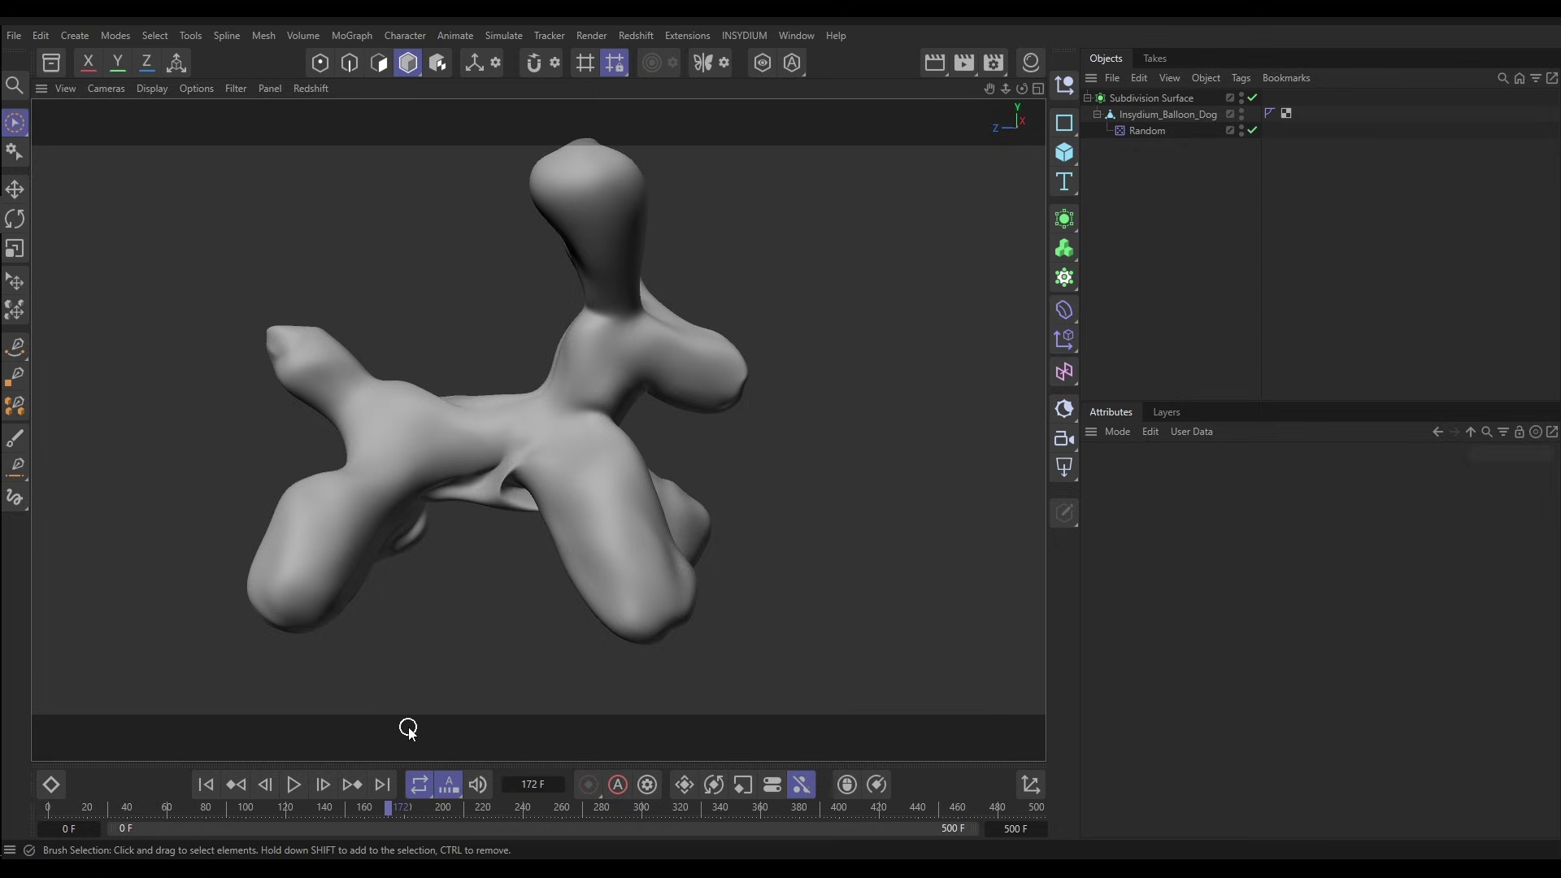
left_click_drag(1144, 132, 1172, 213)
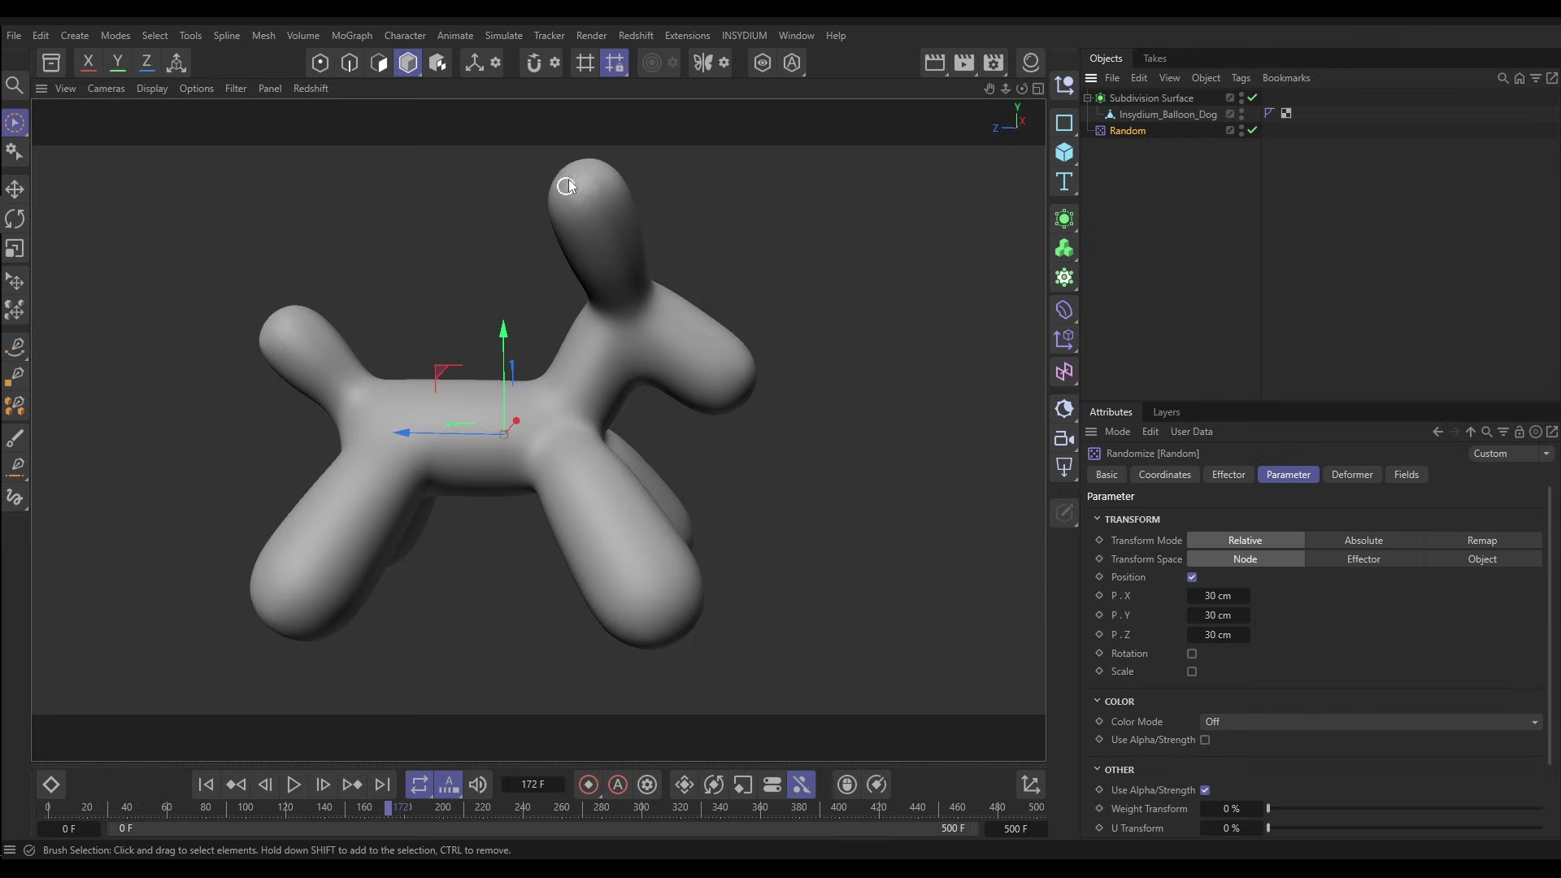
left_click(743, 36)
Add an xpEmitter with Object shape, emitting from the Subdivision Surface by Polygon Area
mouse_move(781, 92)
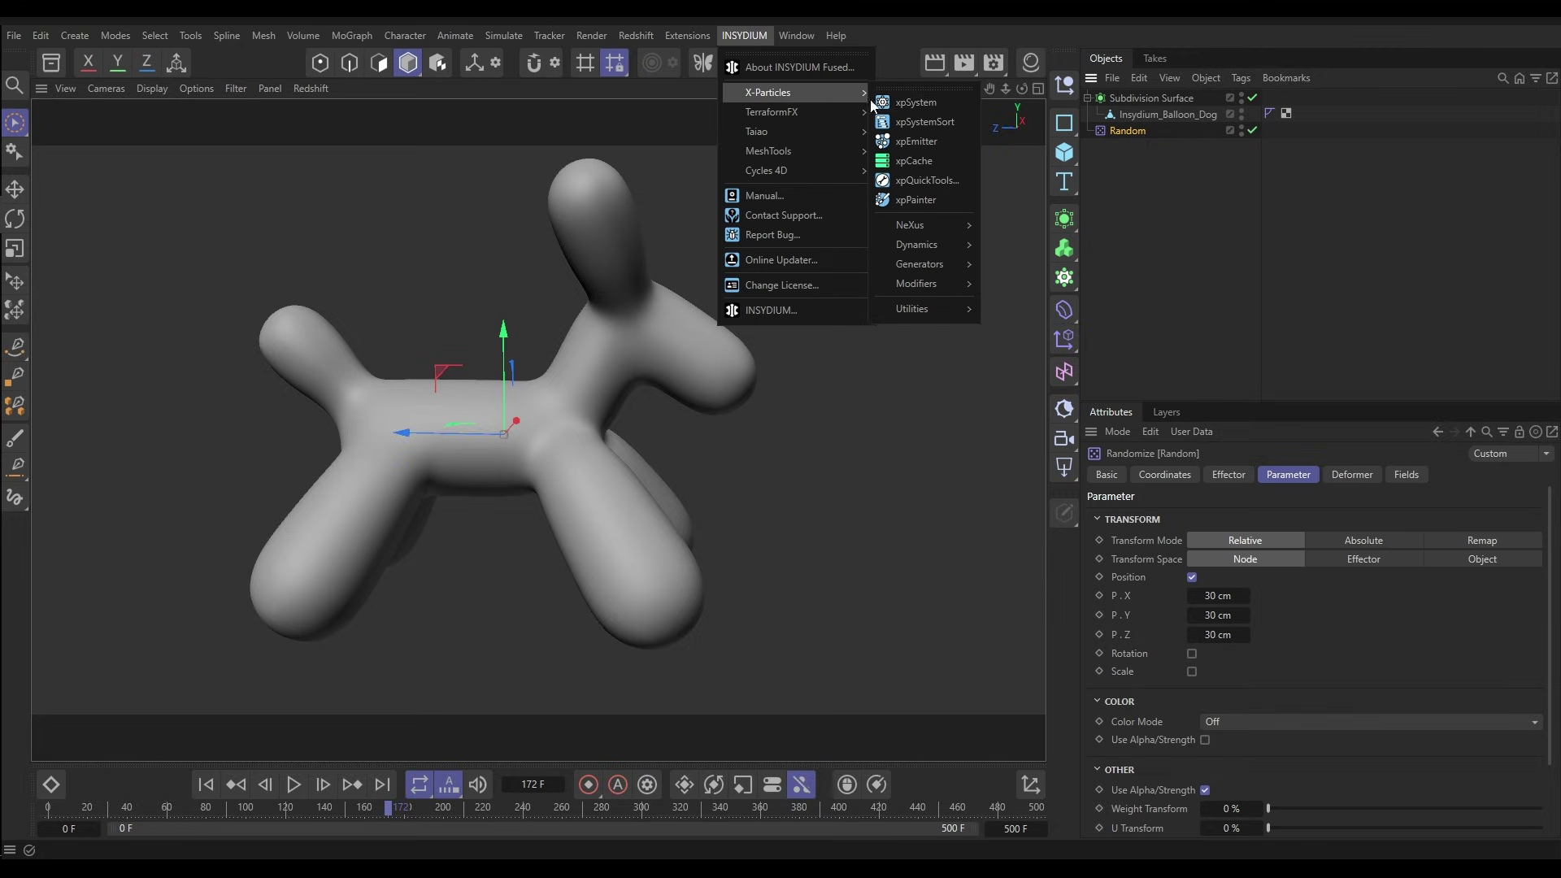
left_click(915, 138)
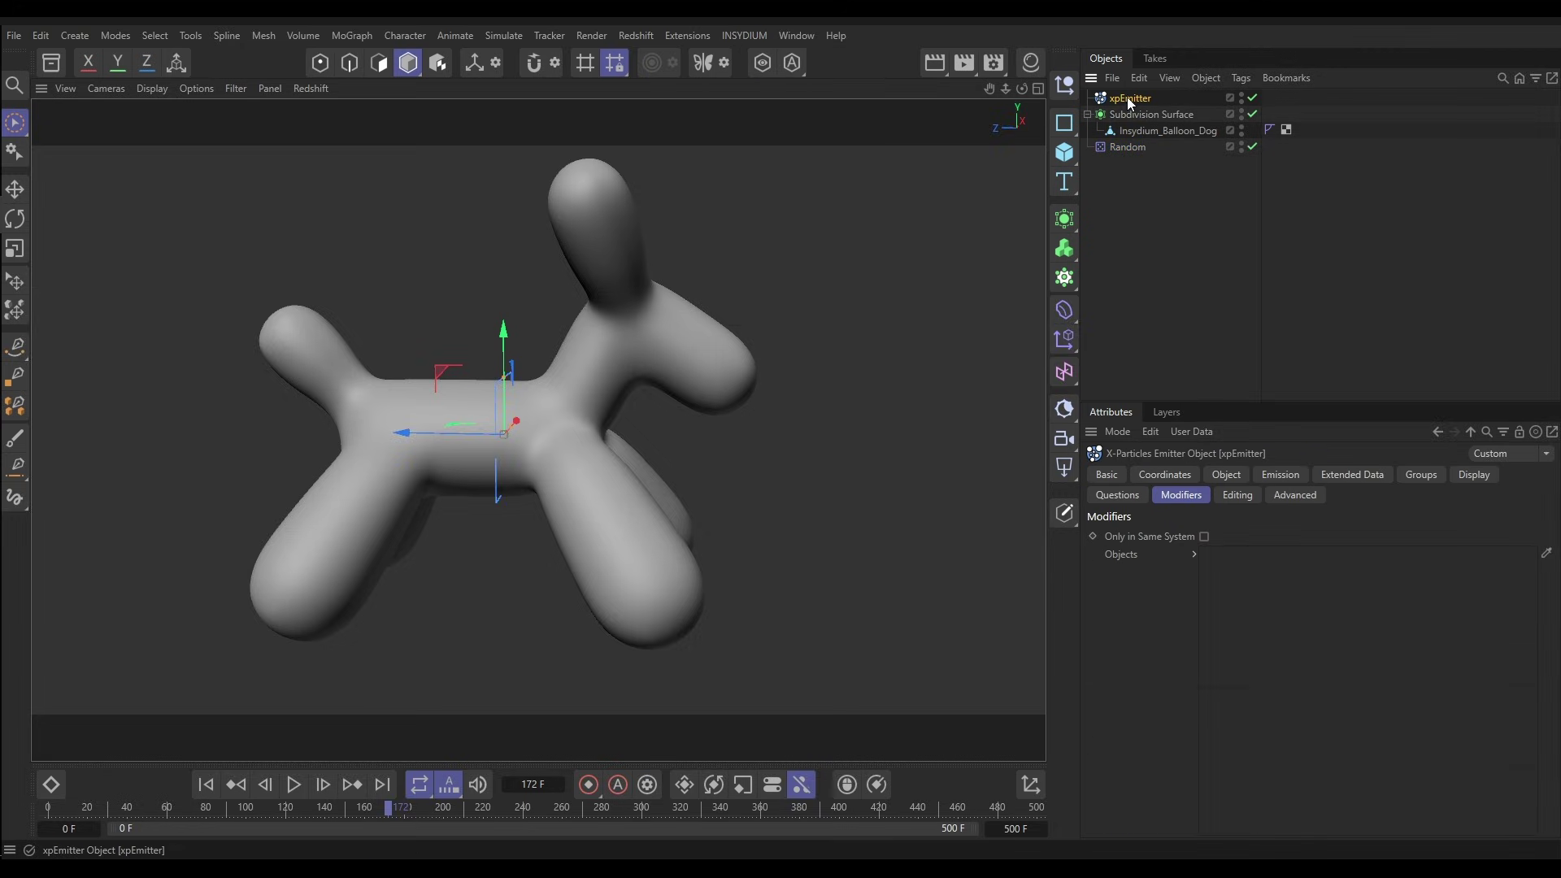
left_click(1226, 475)
left_click(1208, 567)
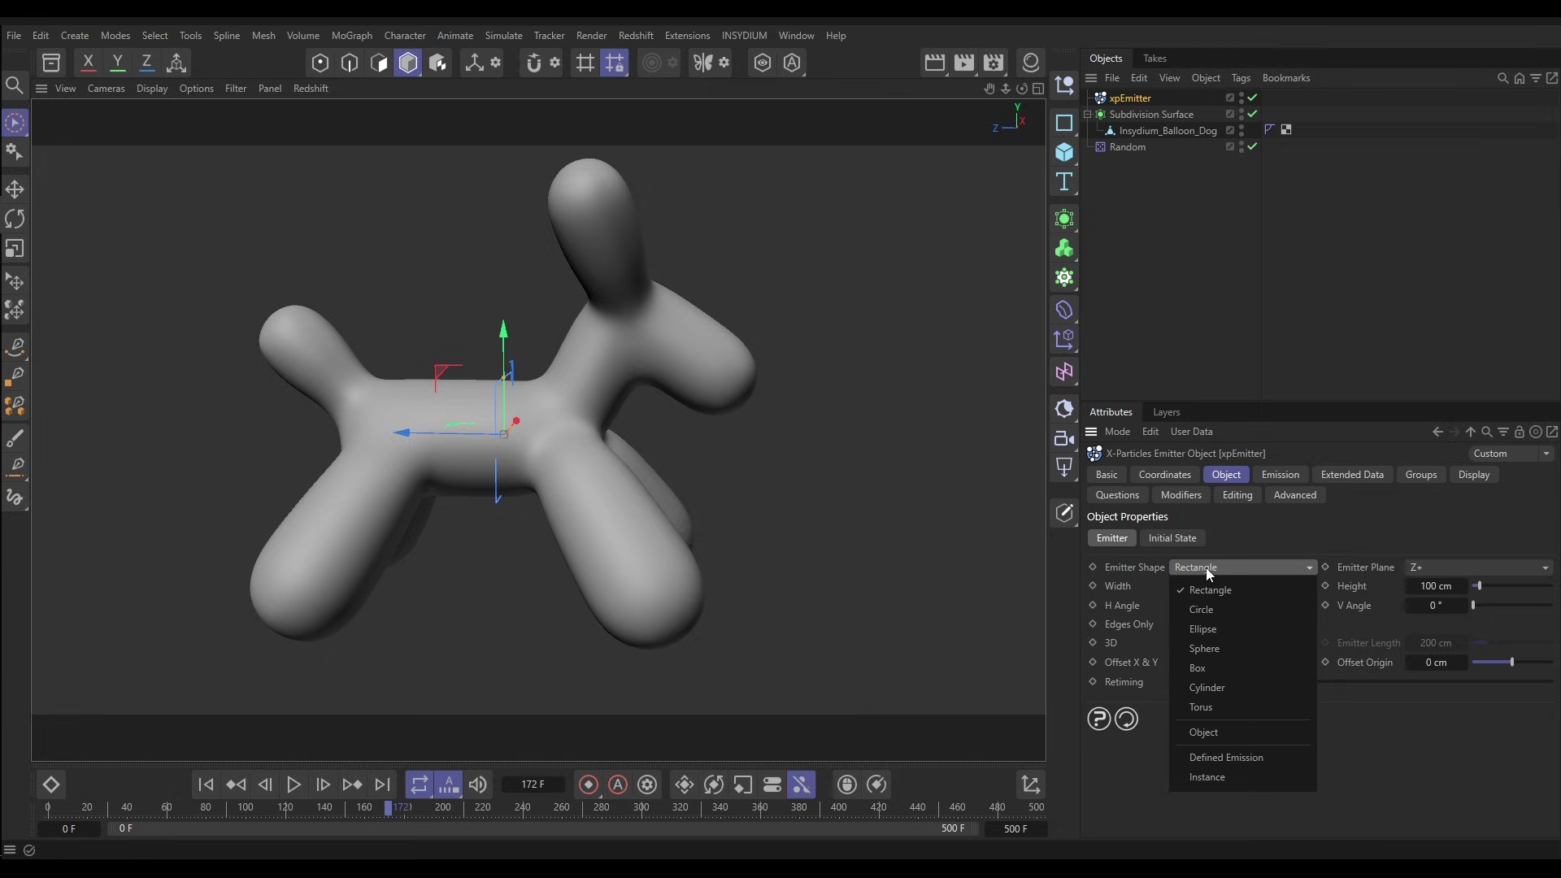
left_click(1226, 726)
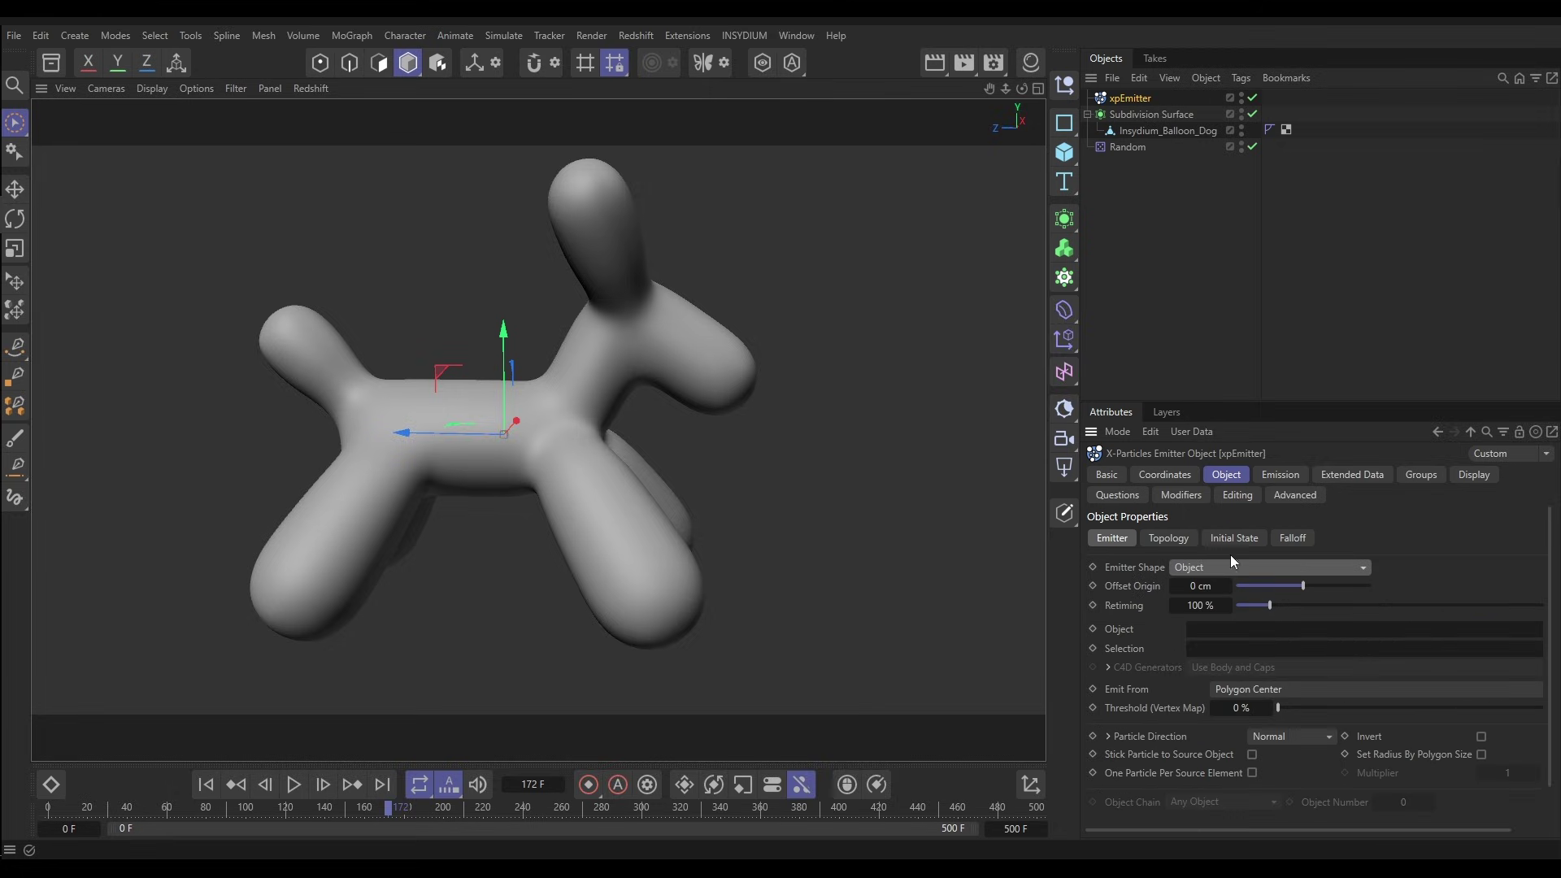
left_click_drag(1130, 114, 1248, 644)
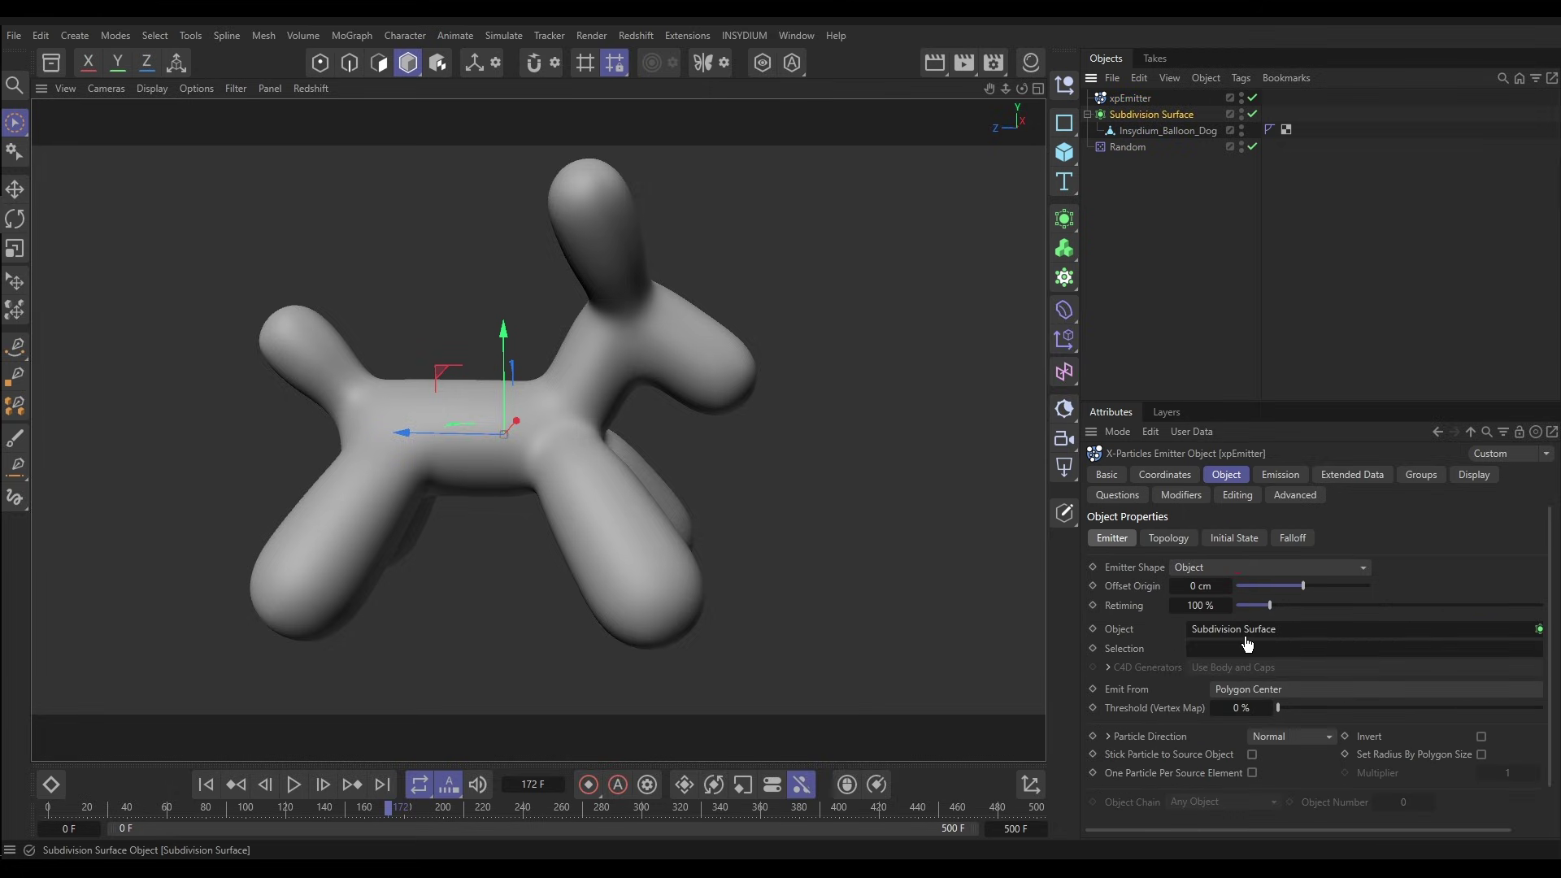
left_click(1248, 689)
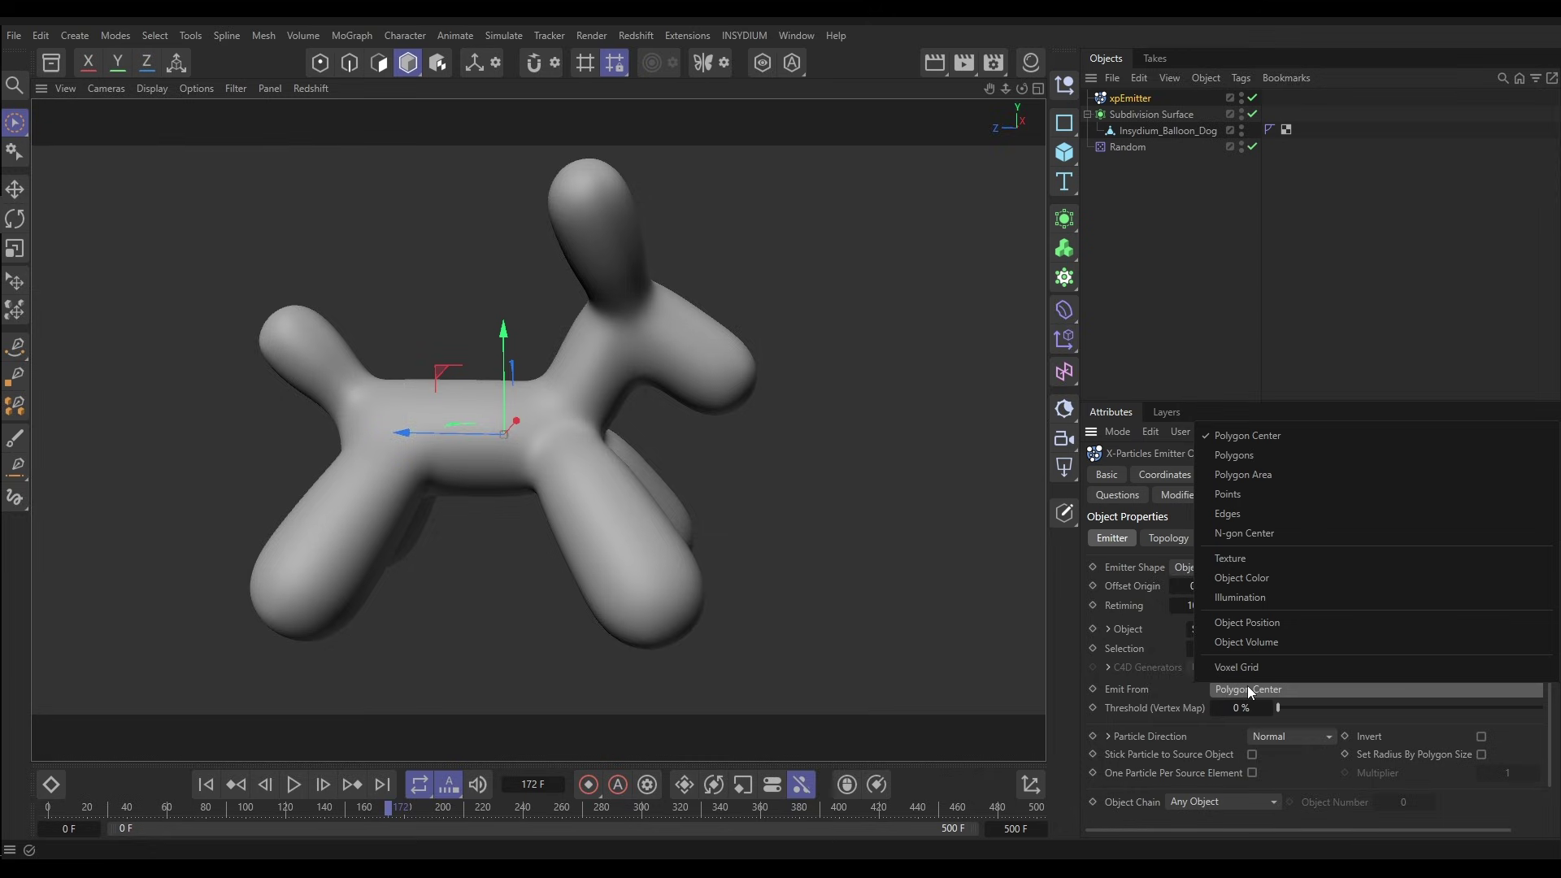
left_click(1241, 476)
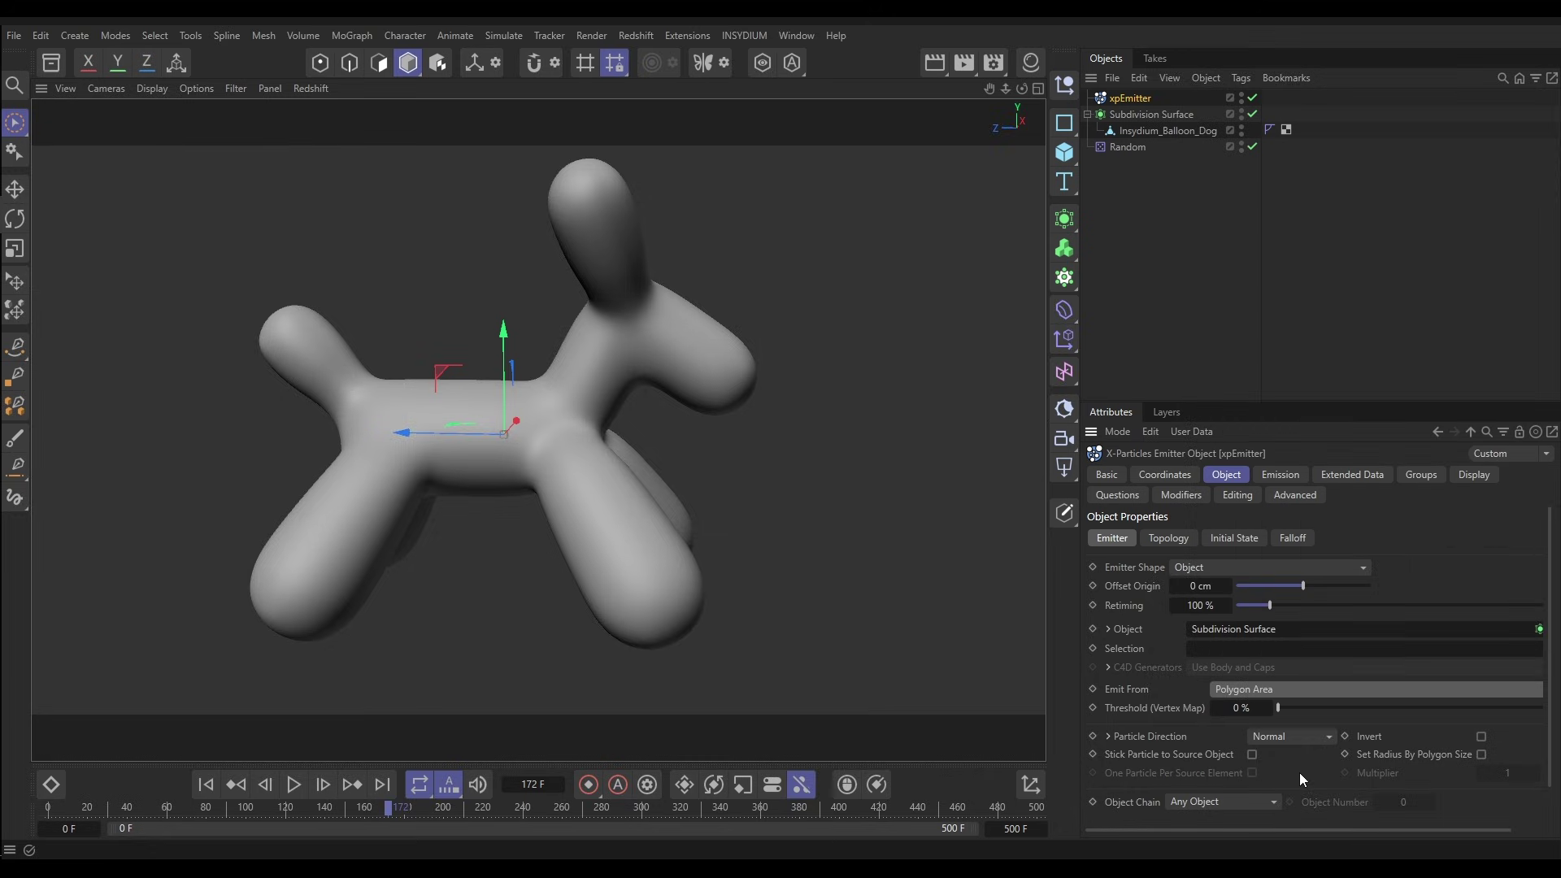
Set the emitter to a single Shot of 100000 particles in Simulate mode with 0 cm speed
left_click(1279, 475)
left_click(1242, 596)
left_click(1248, 657)
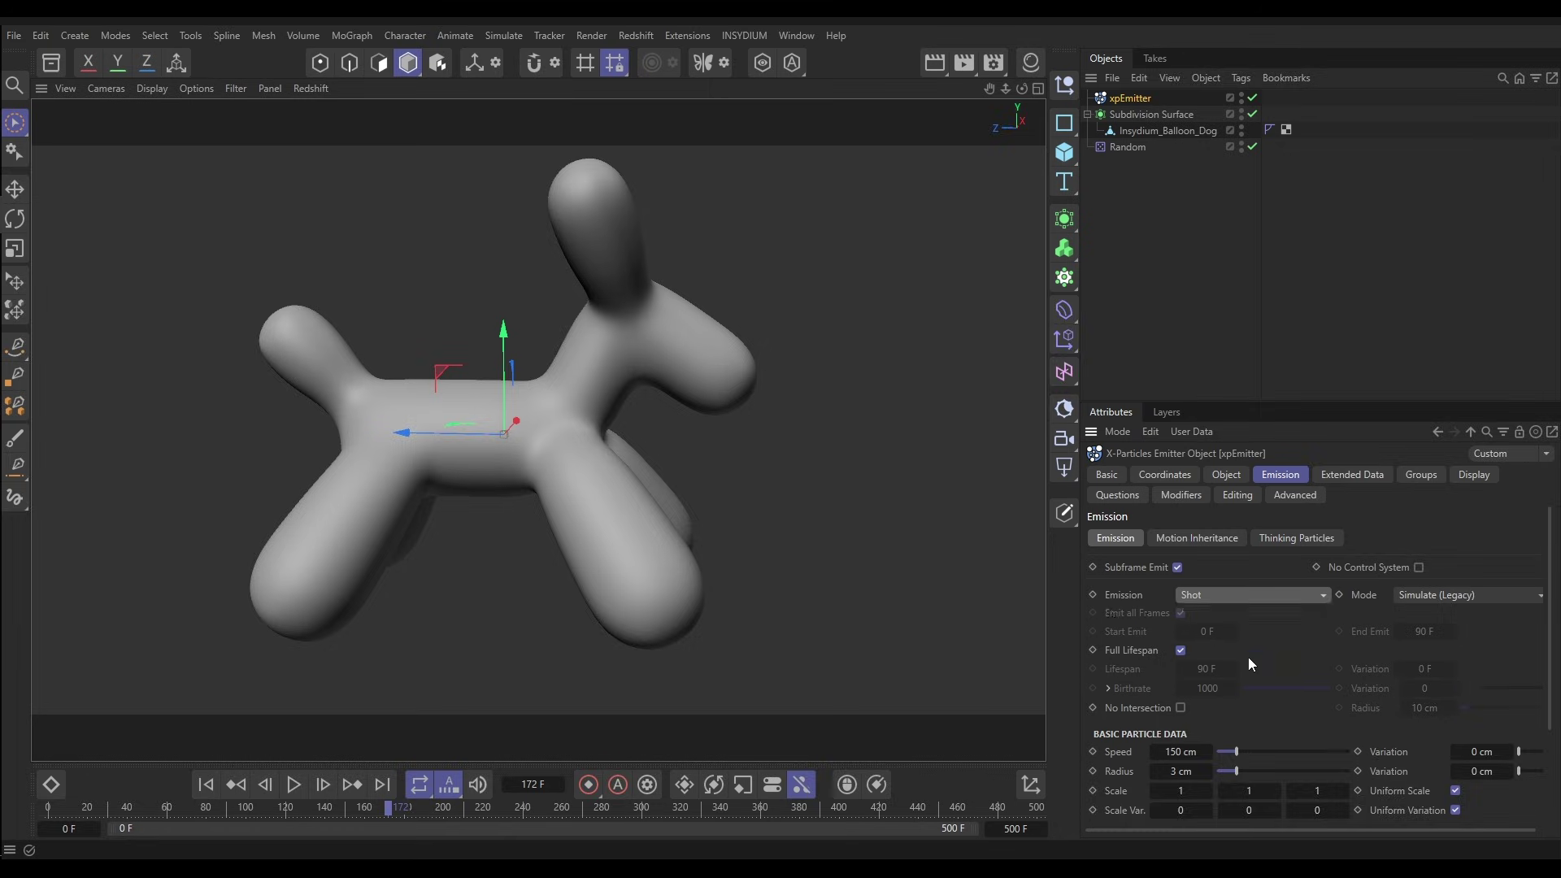
left_click(1211, 653)
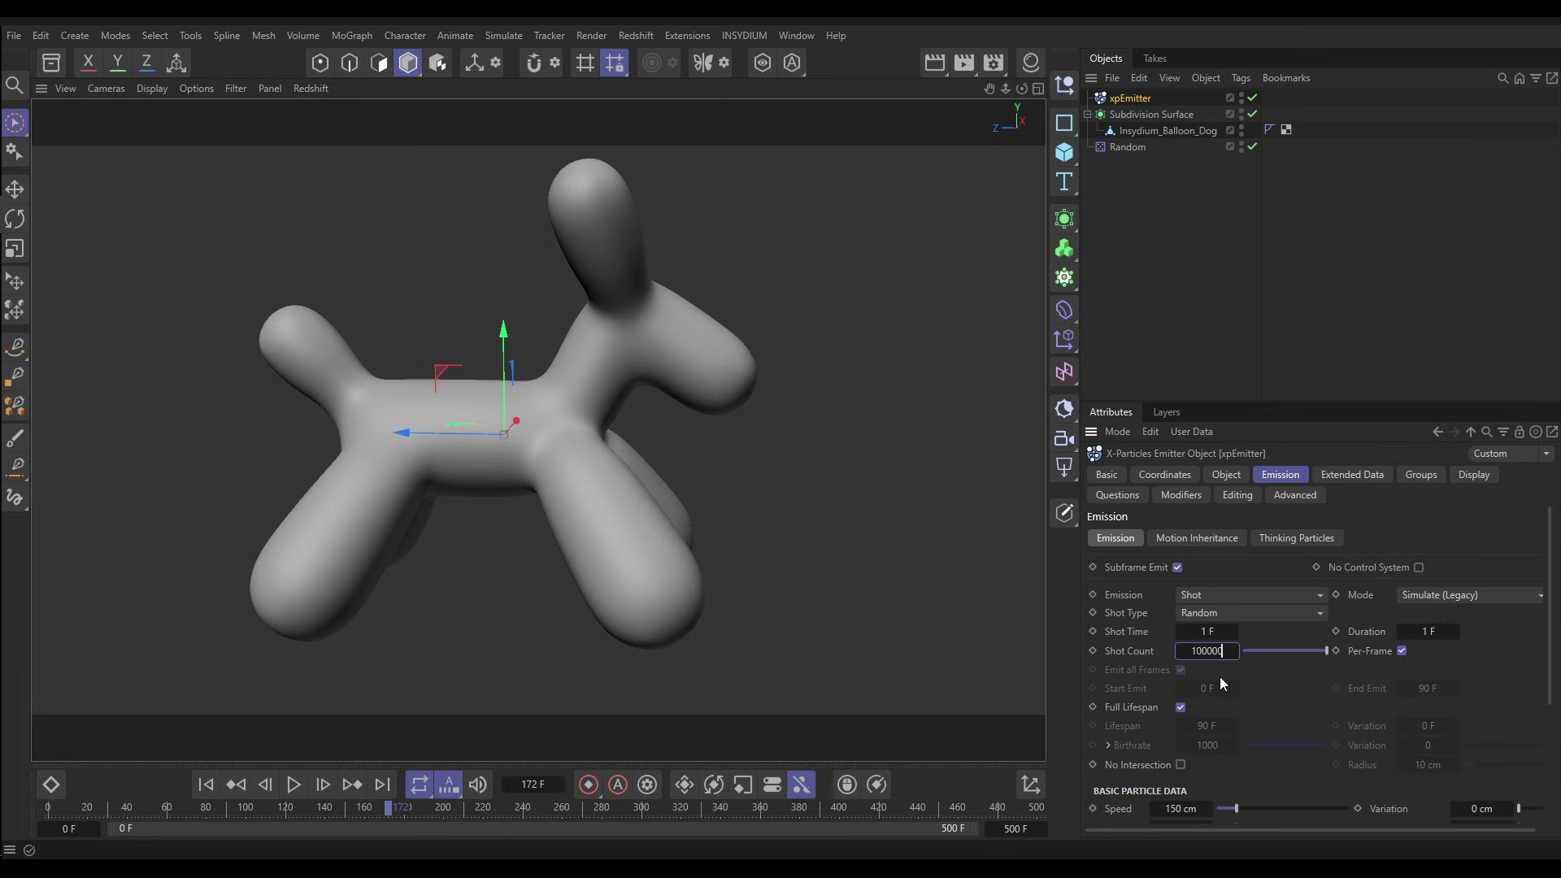
left_click(1431, 595)
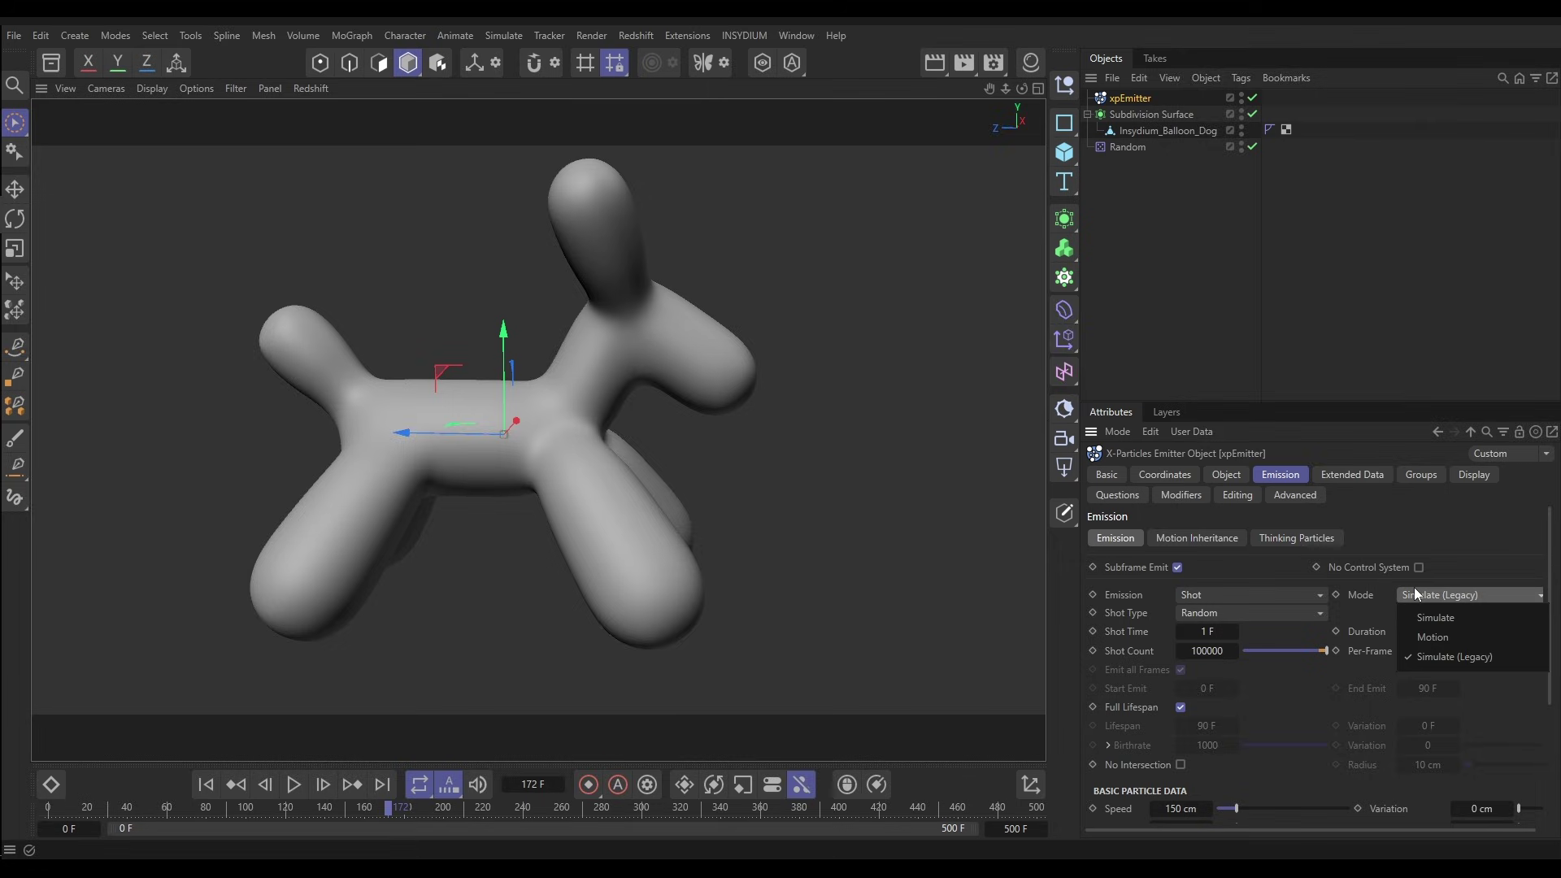
left_click(1434, 618)
left_click(206, 784)
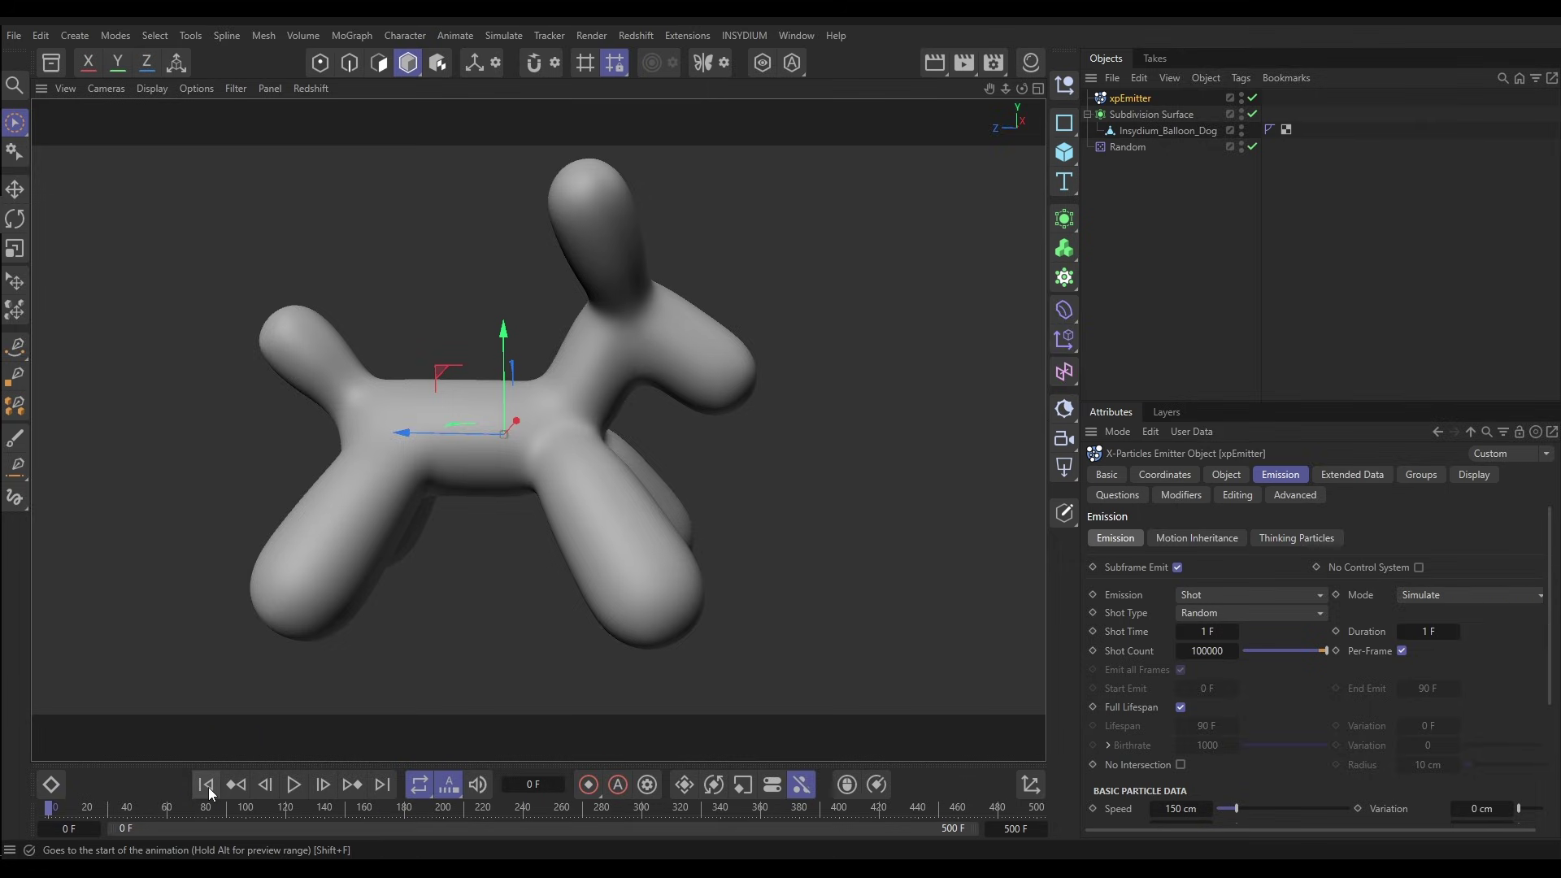
left_click_drag(1231, 807, 1155, 821)
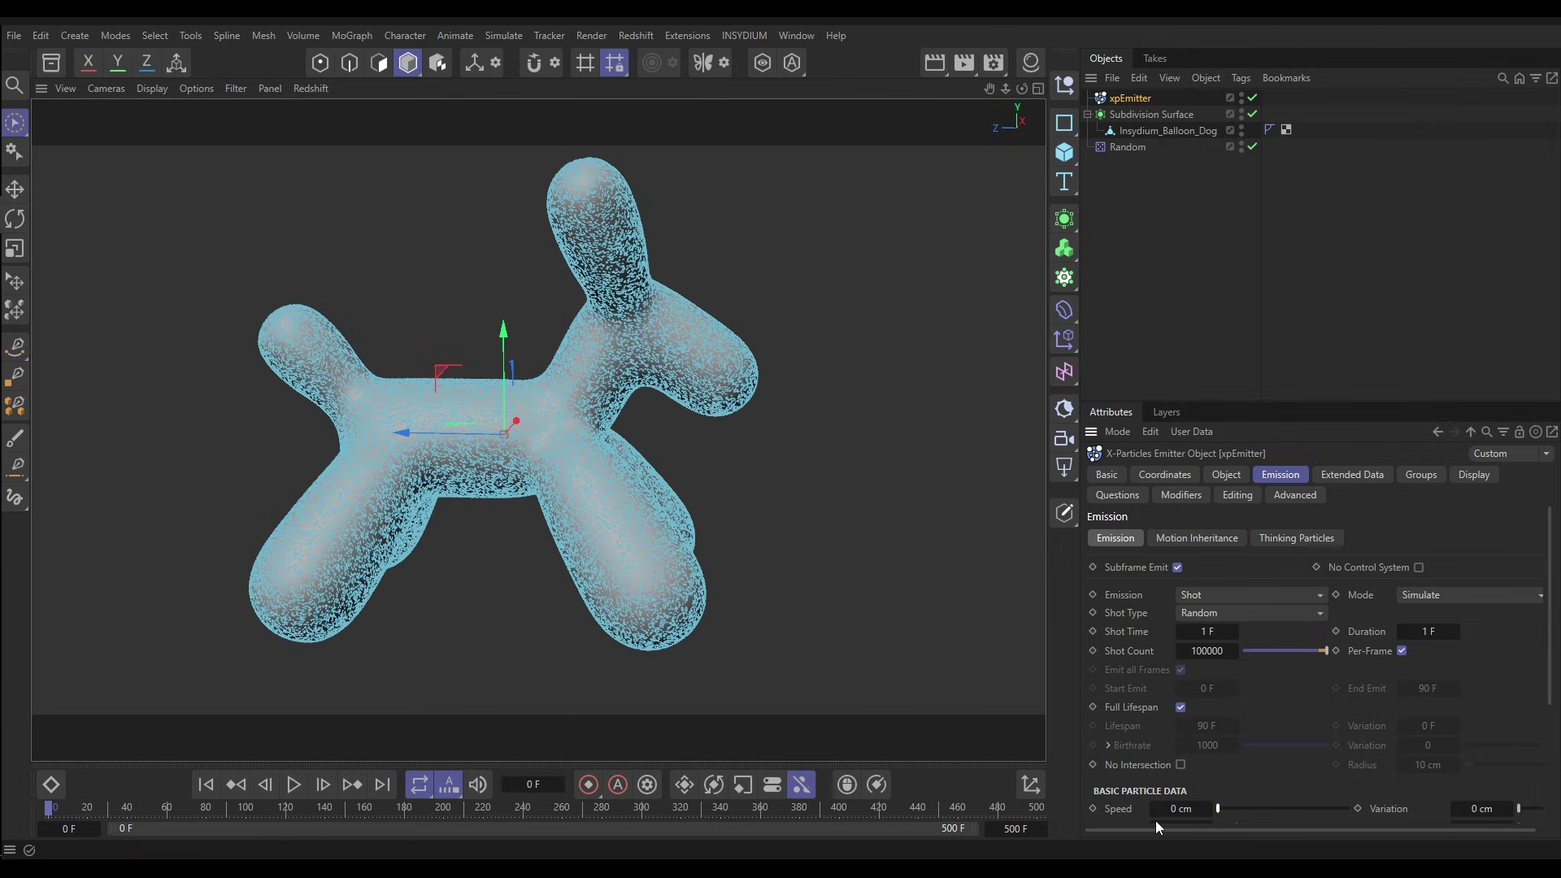
Set the emitter's Editor Display to Dots
left_click(1461, 476)
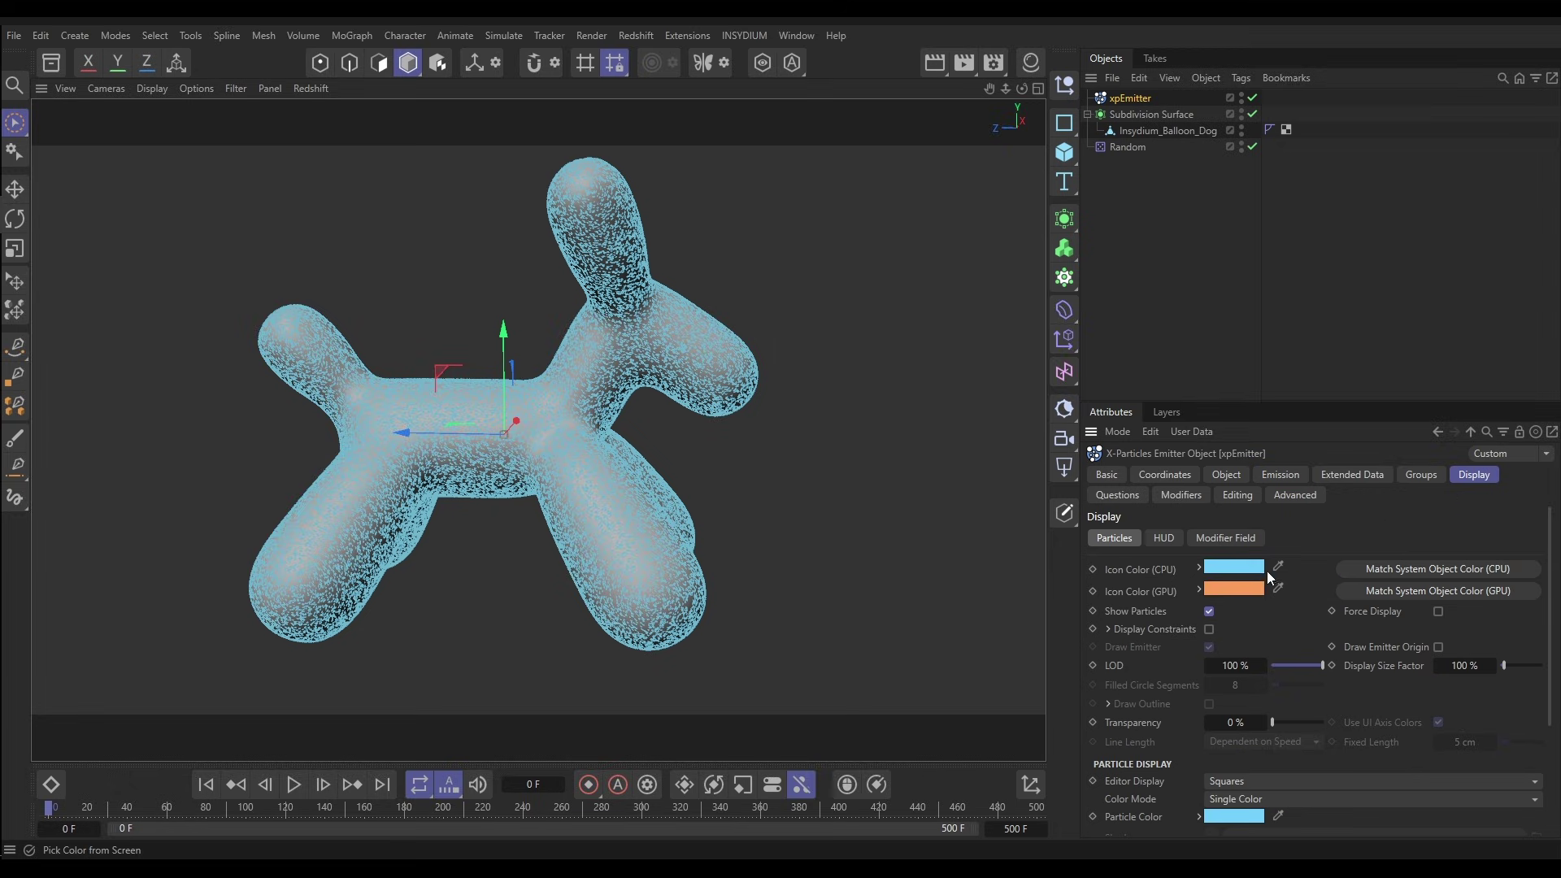
left_click(1245, 777)
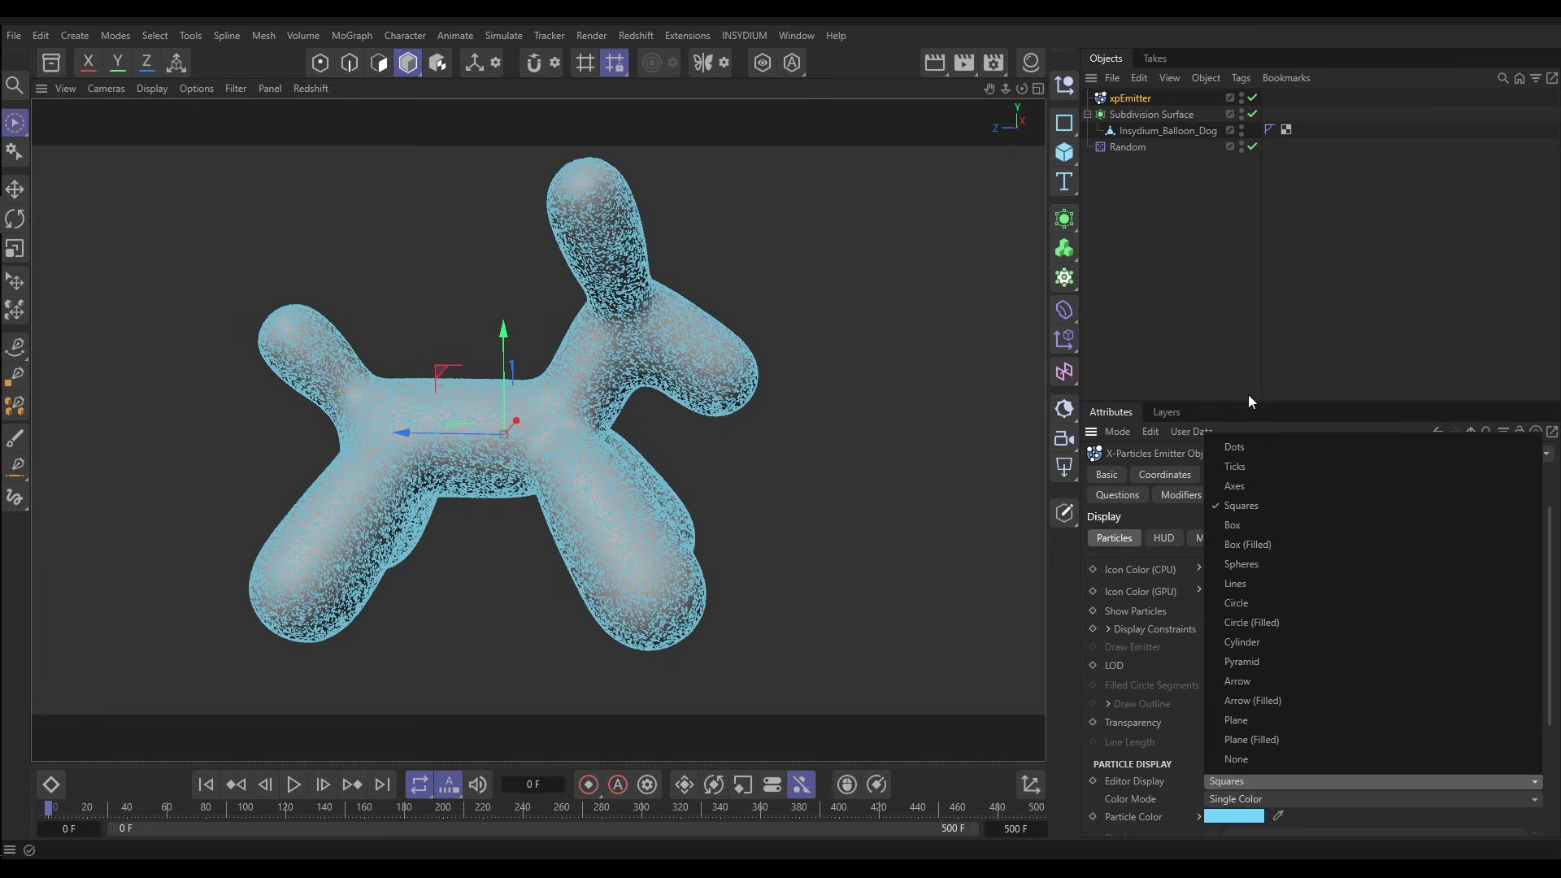
left_click(1236, 448)
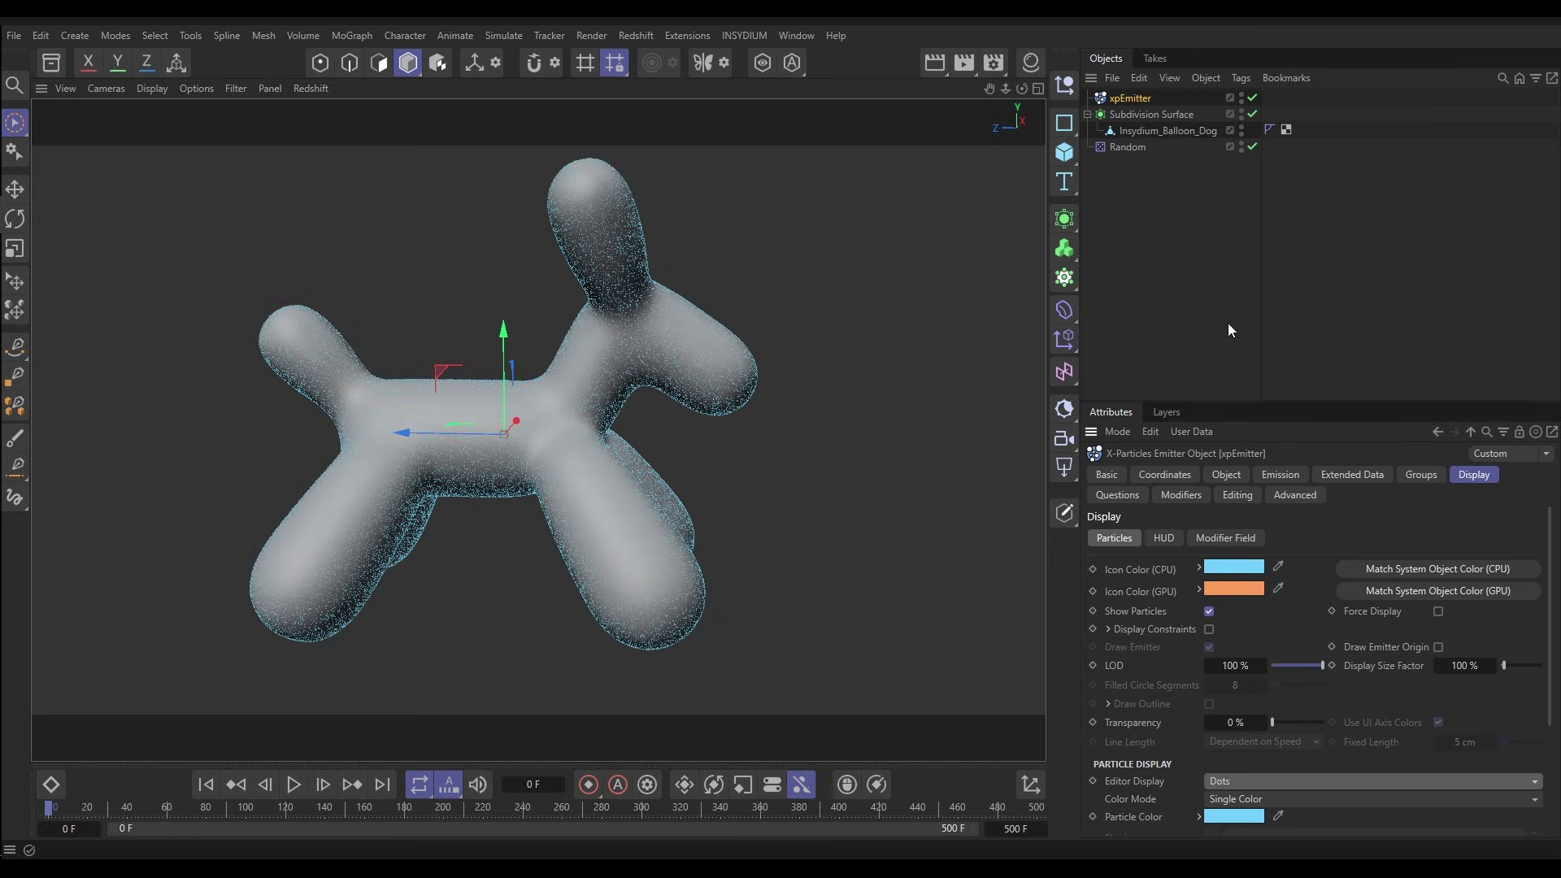
Hide the Subdivision Surface in the viewport, leaving only the cyan particle dog
left_click(1241, 111)
left_click(756, 451)
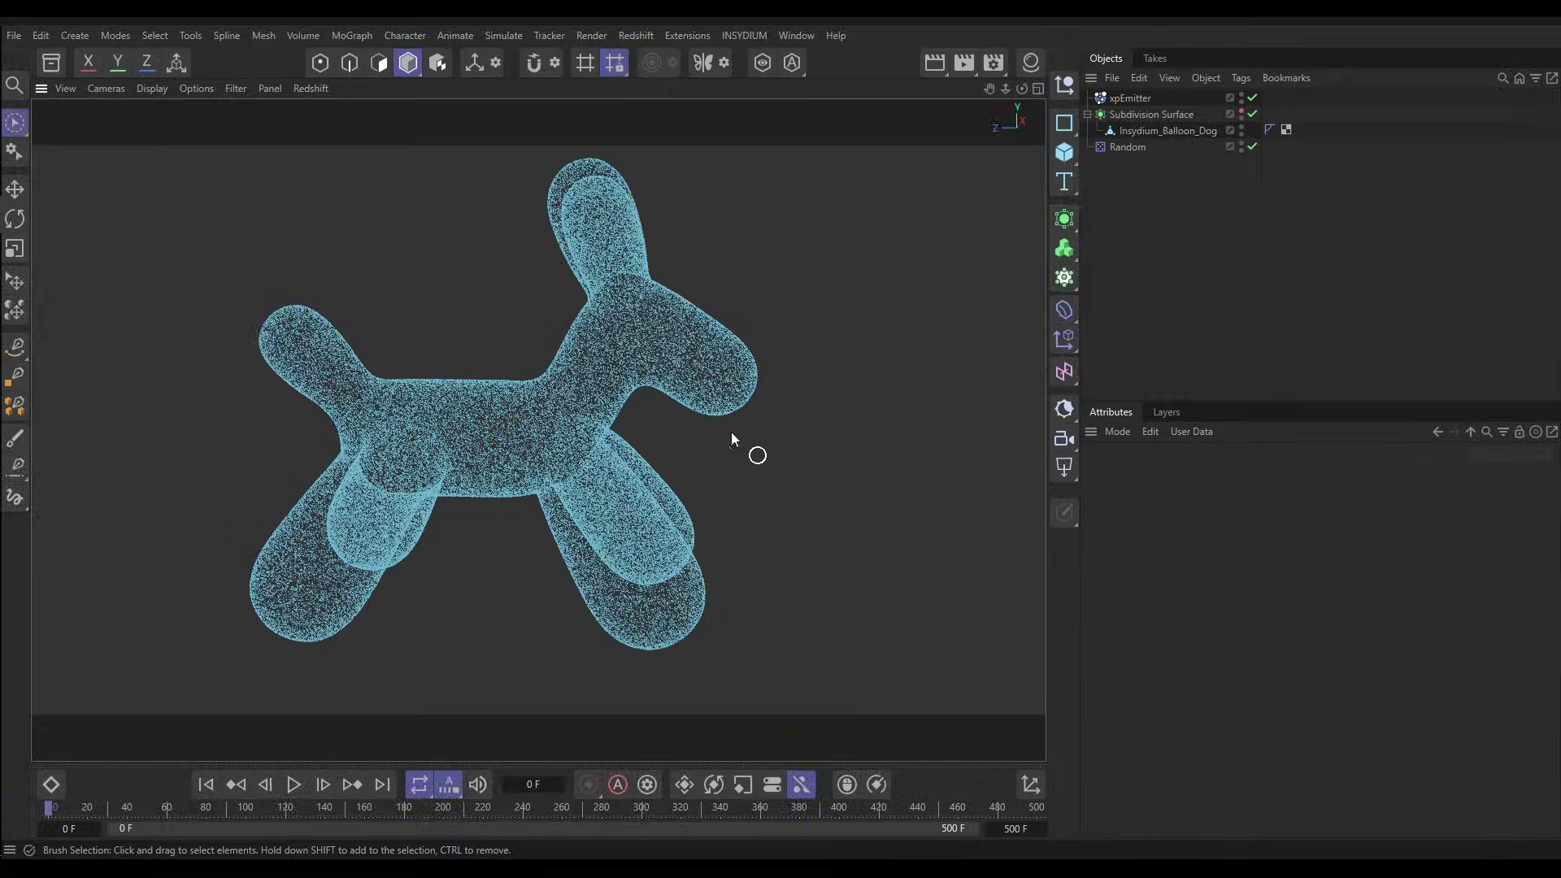
mouse_move(585, 413)
left_mouse_down("alt")
mouse_move(789, 395)
mouse_move(830, 373)
mouse_move(550, 411)
mouse_move(559, 403)
left_mouse_up("alt")
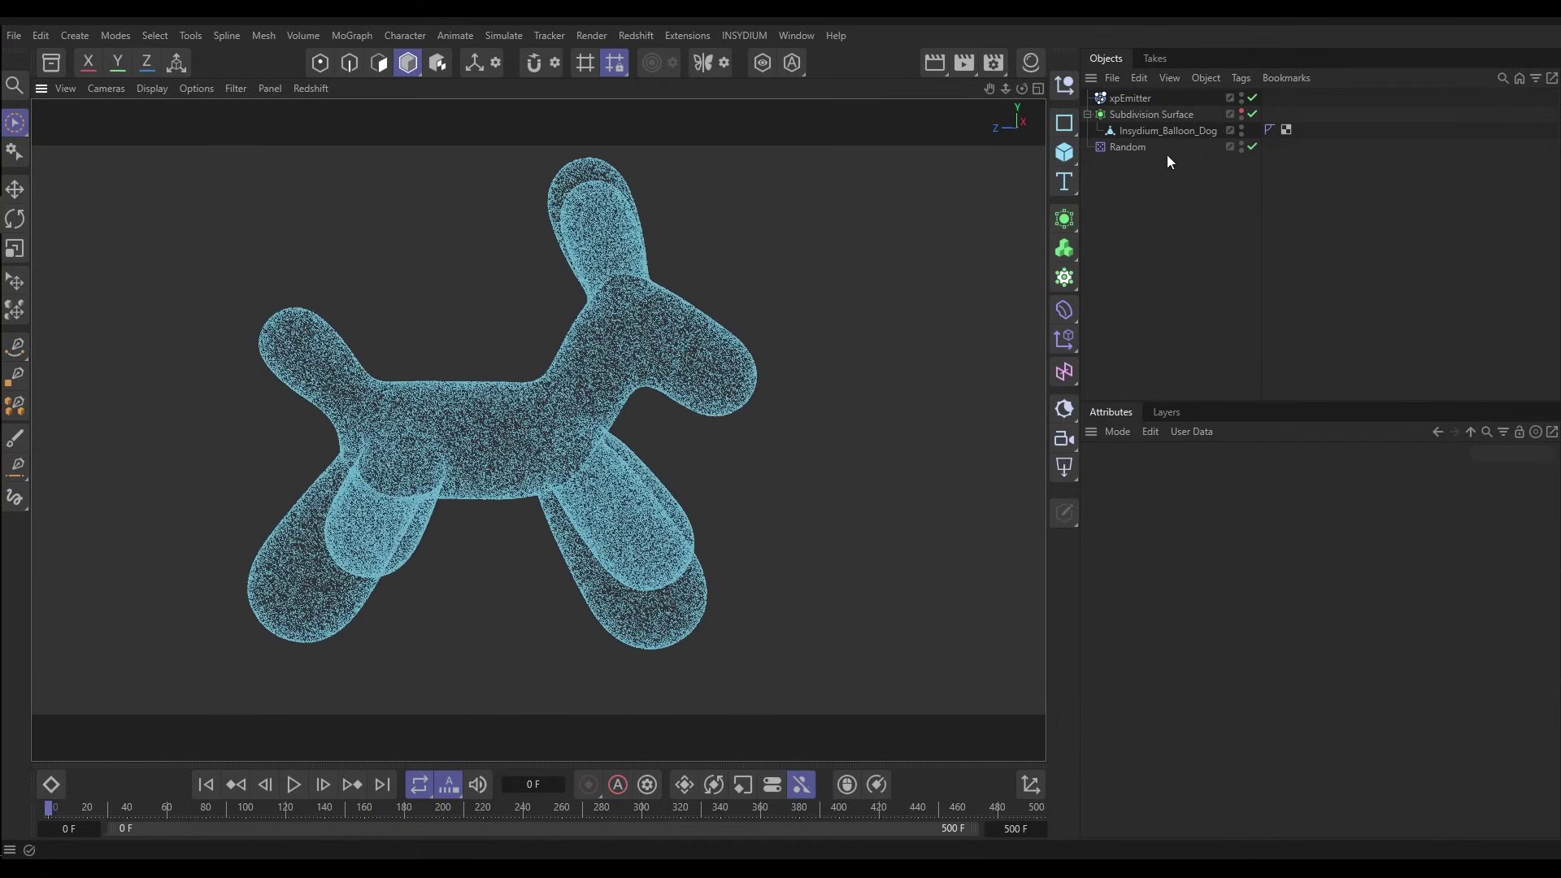
Add the Random effector to the xpEmitter's Modifiers Objects list
left_click(1130, 97)
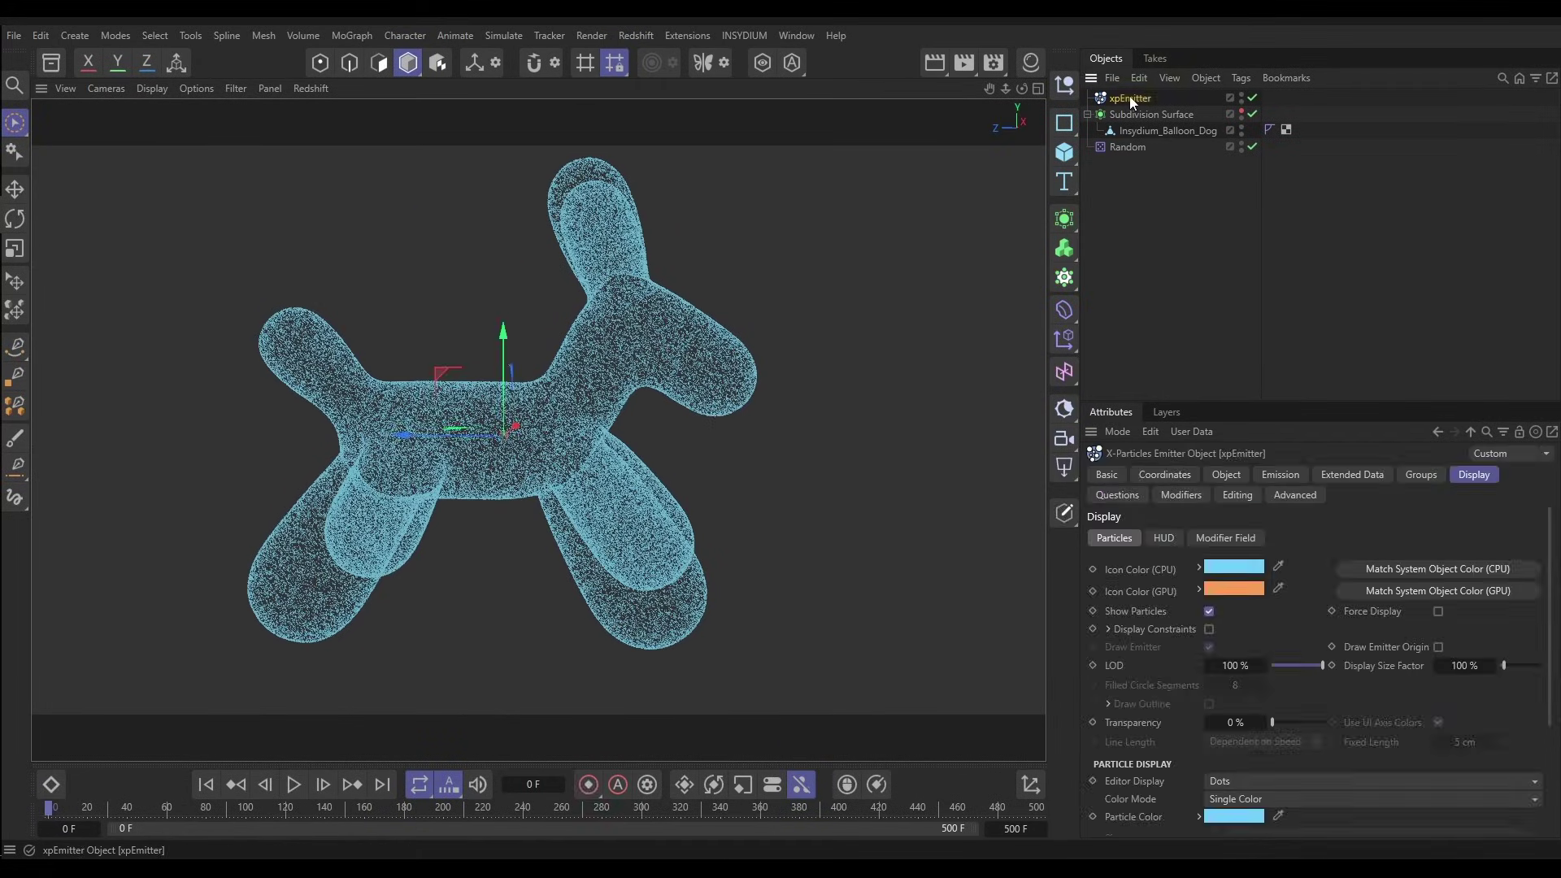
left_click(1179, 495)
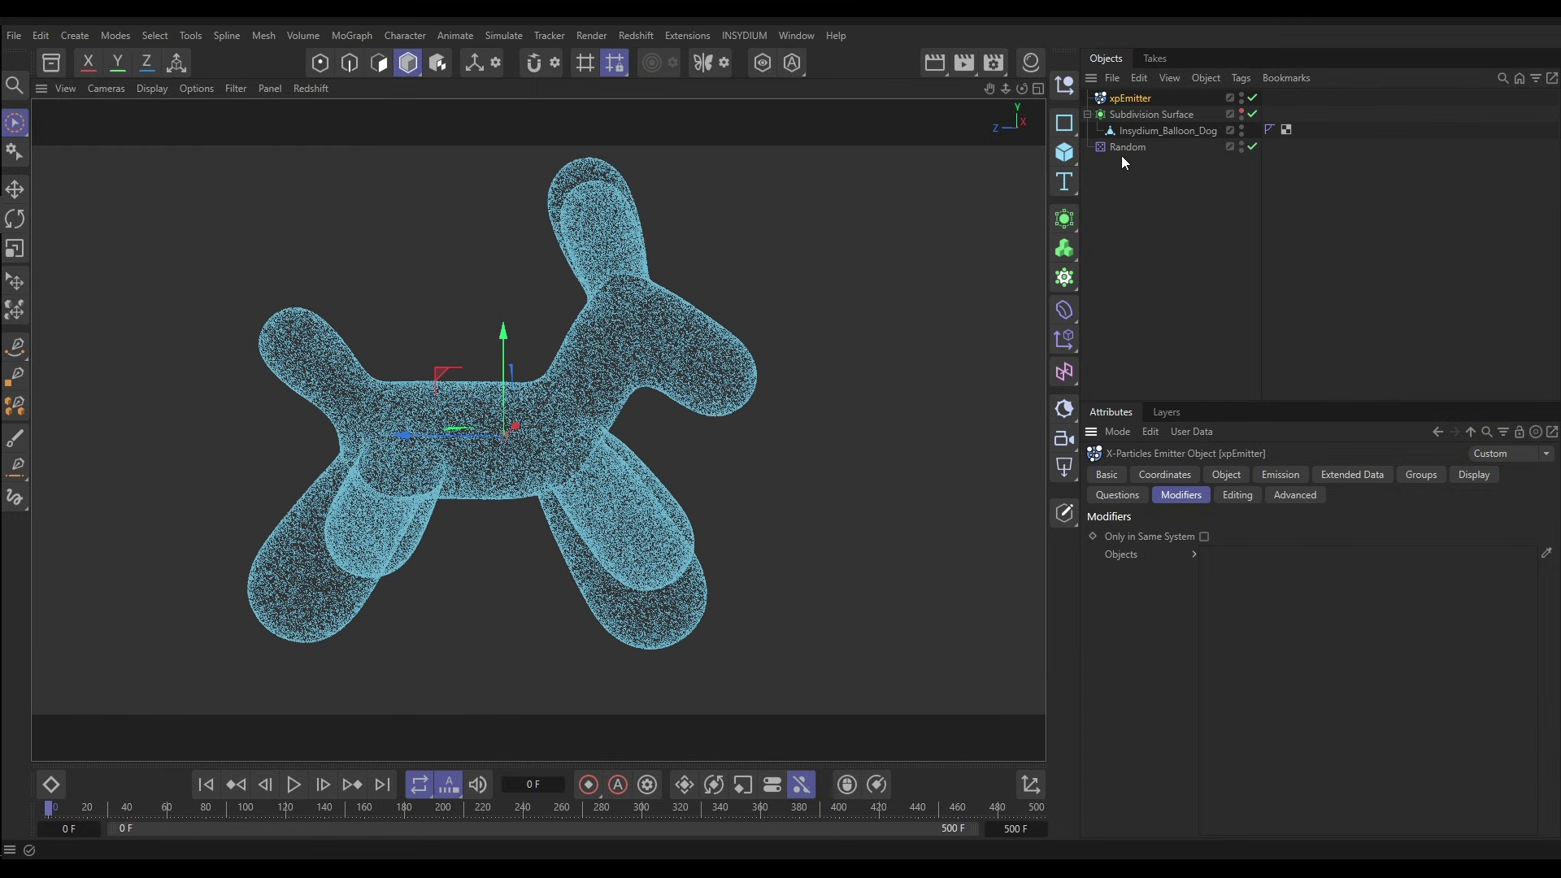
left_click_drag(1124, 148, 1228, 582)
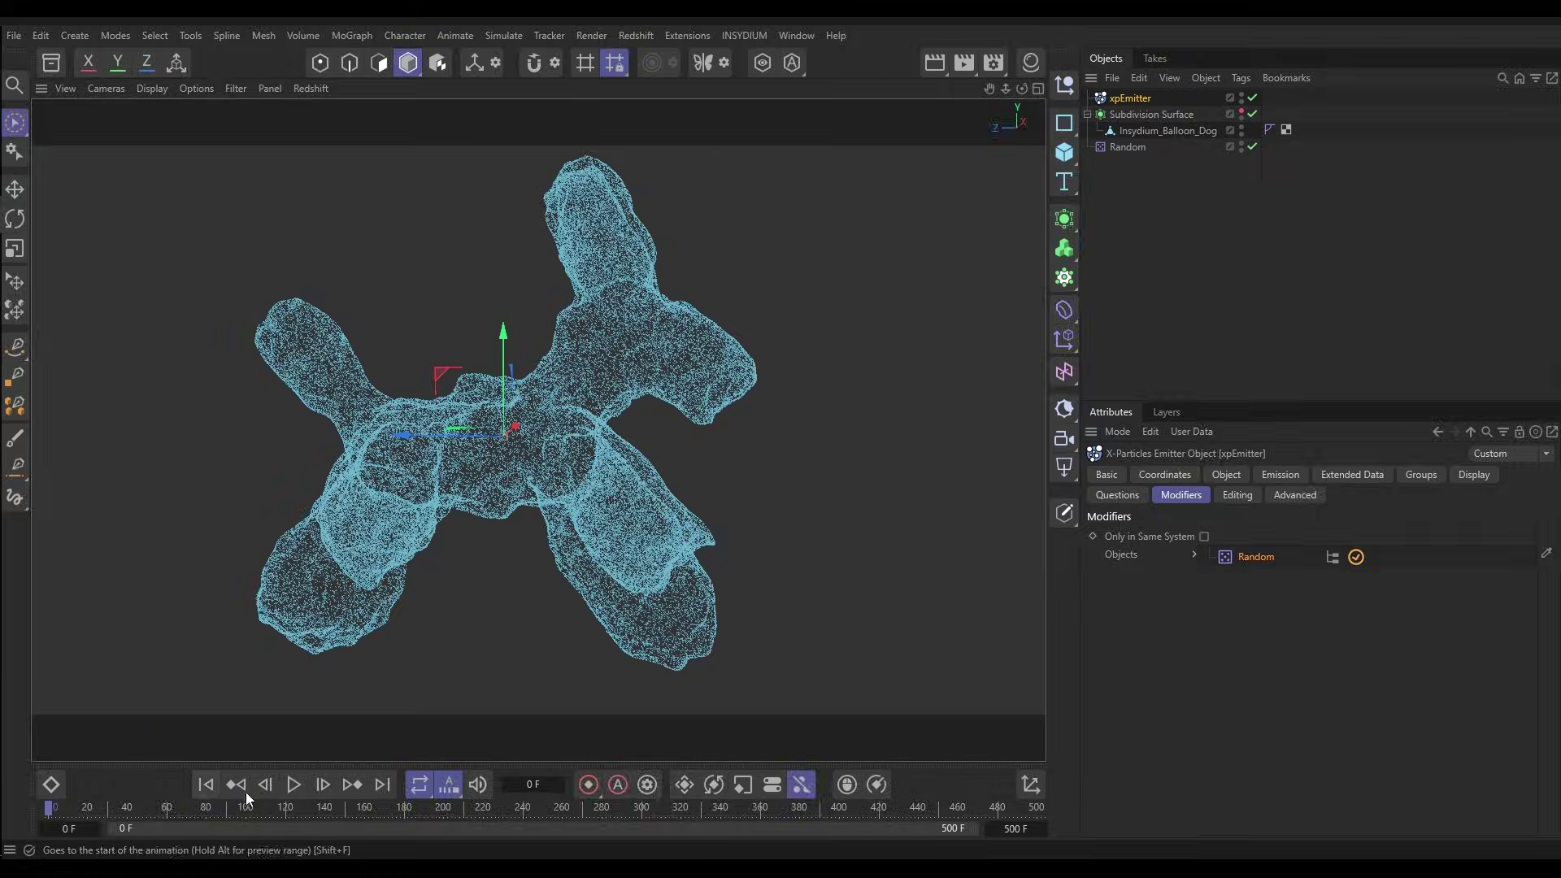
Play the animation to see the particle dog distorted by Random
left_click(294, 786)
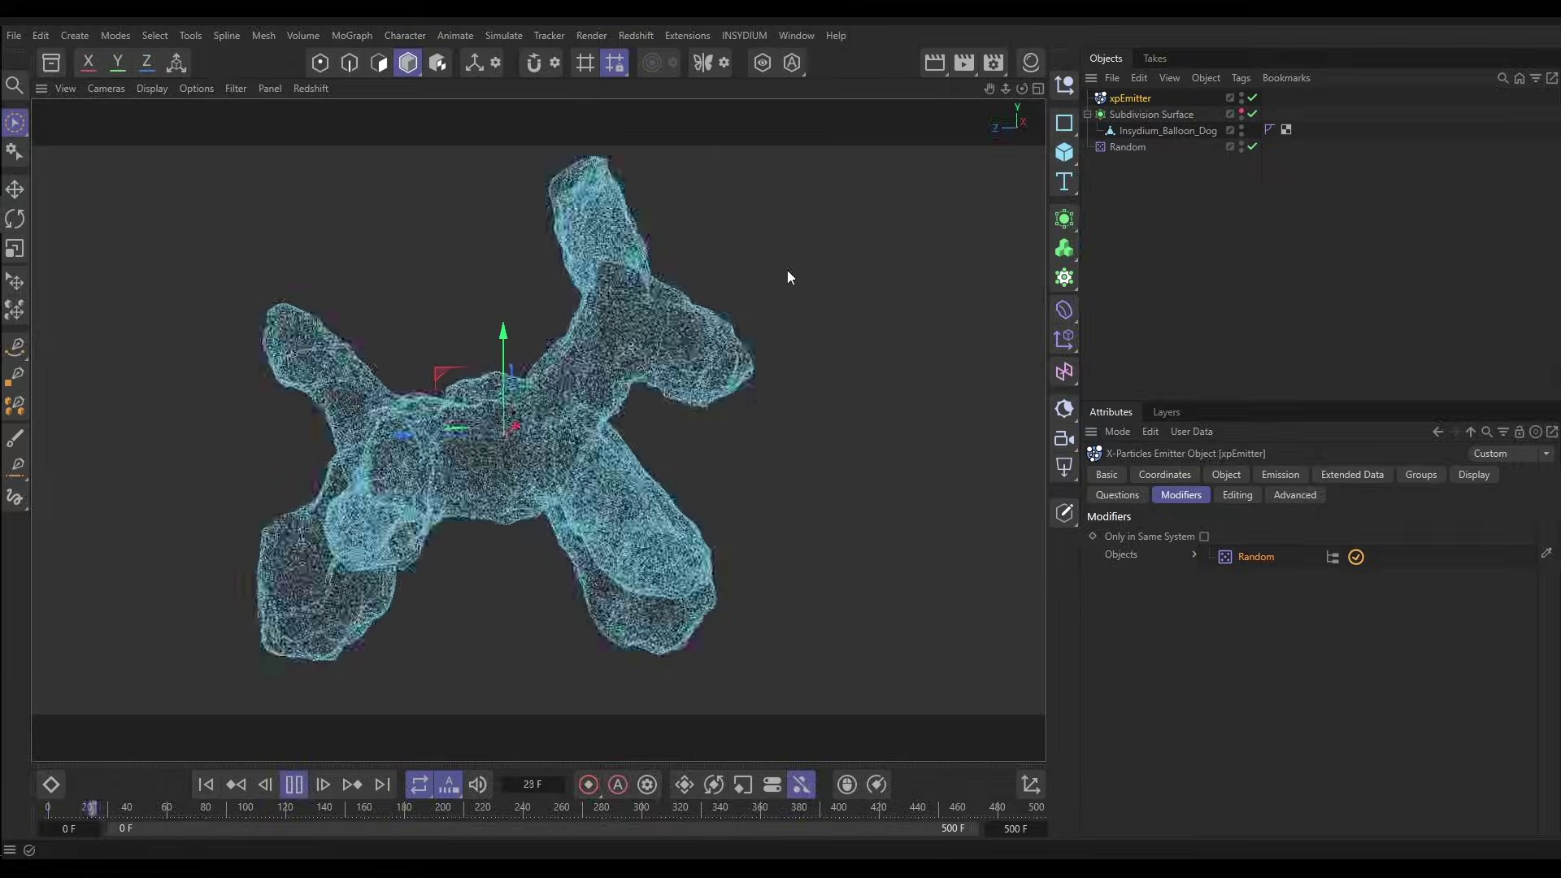
left_click(844, 244)
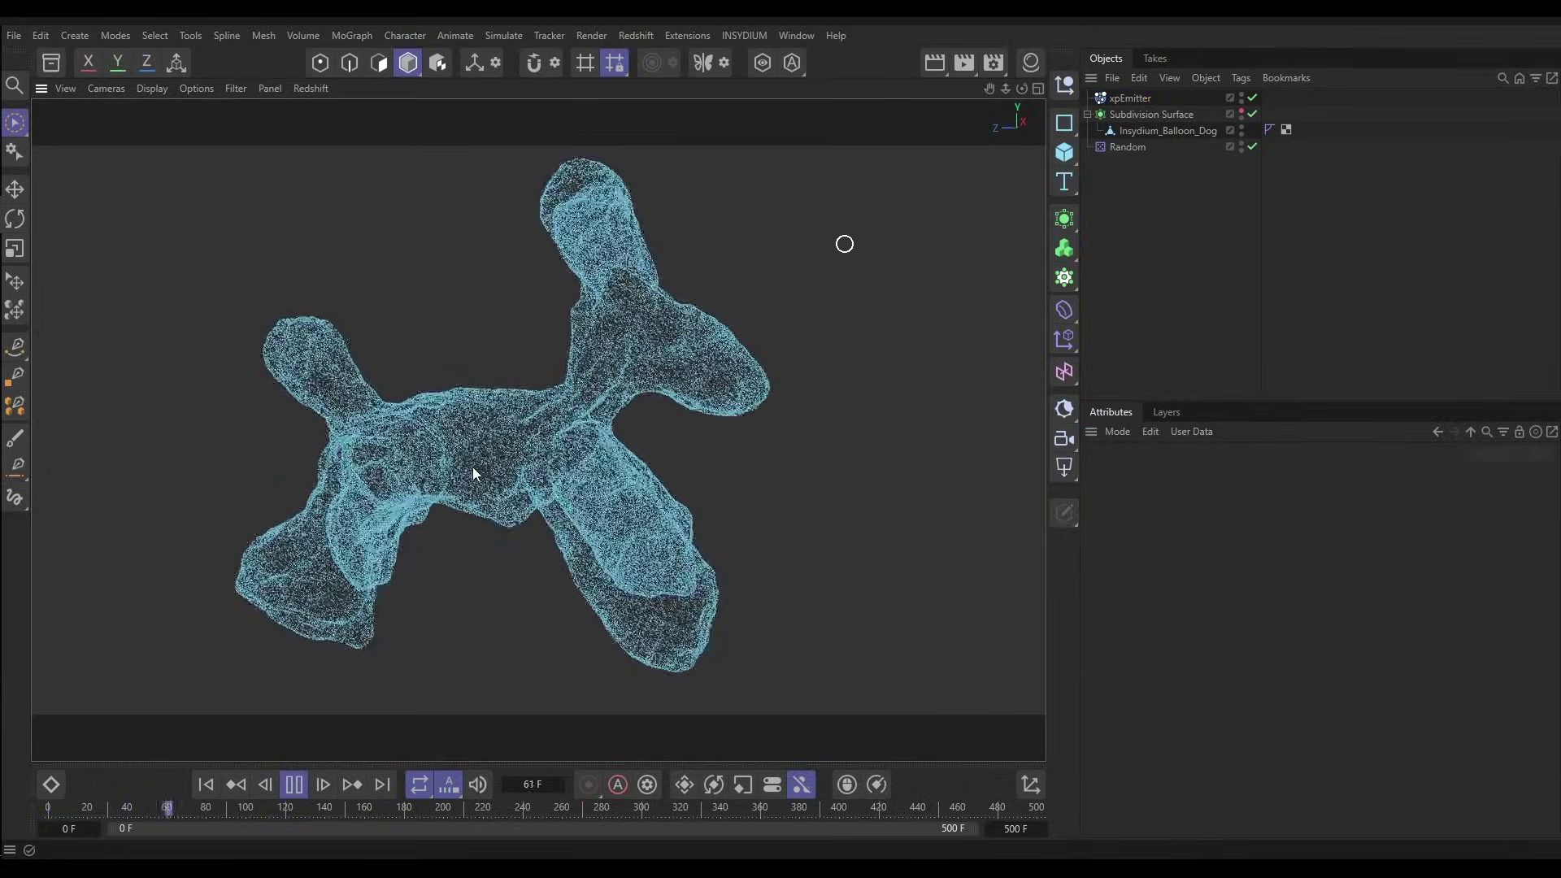
left_click_drag(593, 408, 510, 406, "alt")
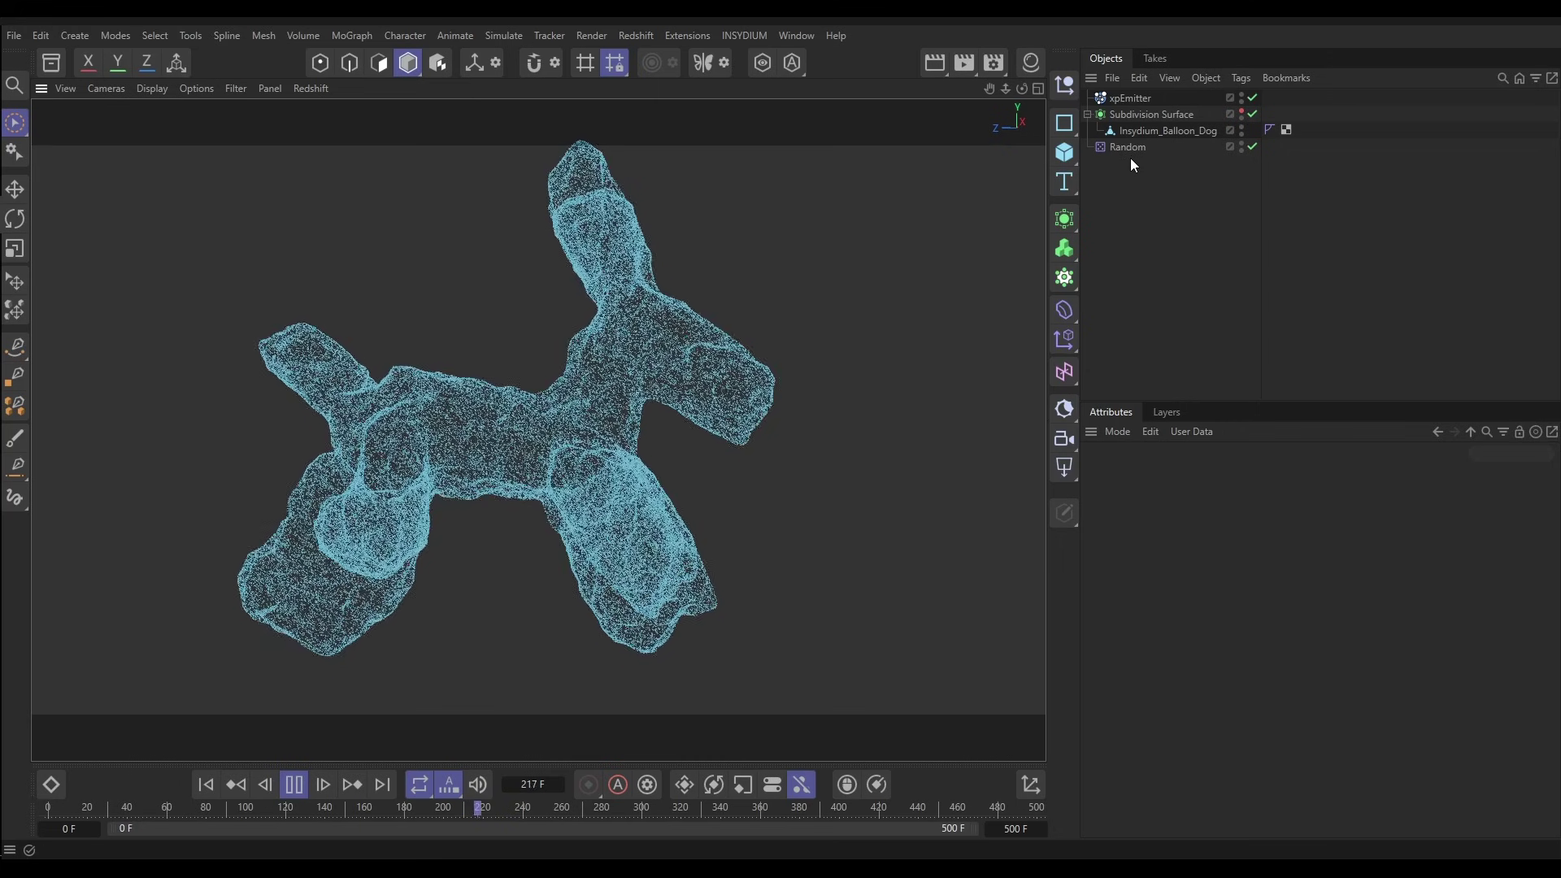
Add a Linear Field pointing +Z to the Random effector's Fields
left_click(295, 787)
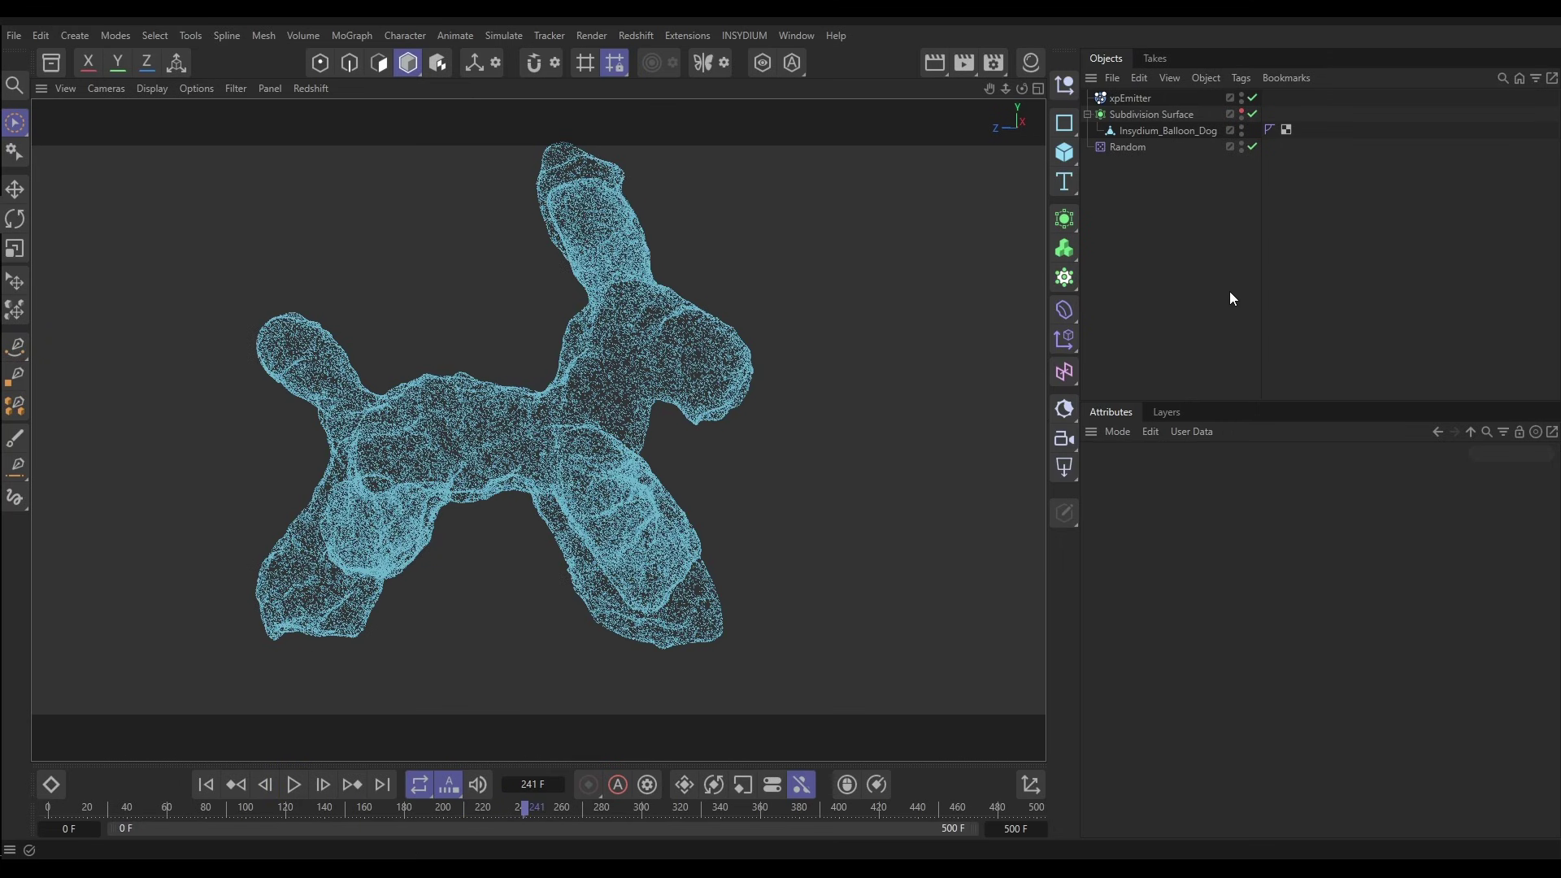
left_click(1130, 148)
left_click(1400, 475)
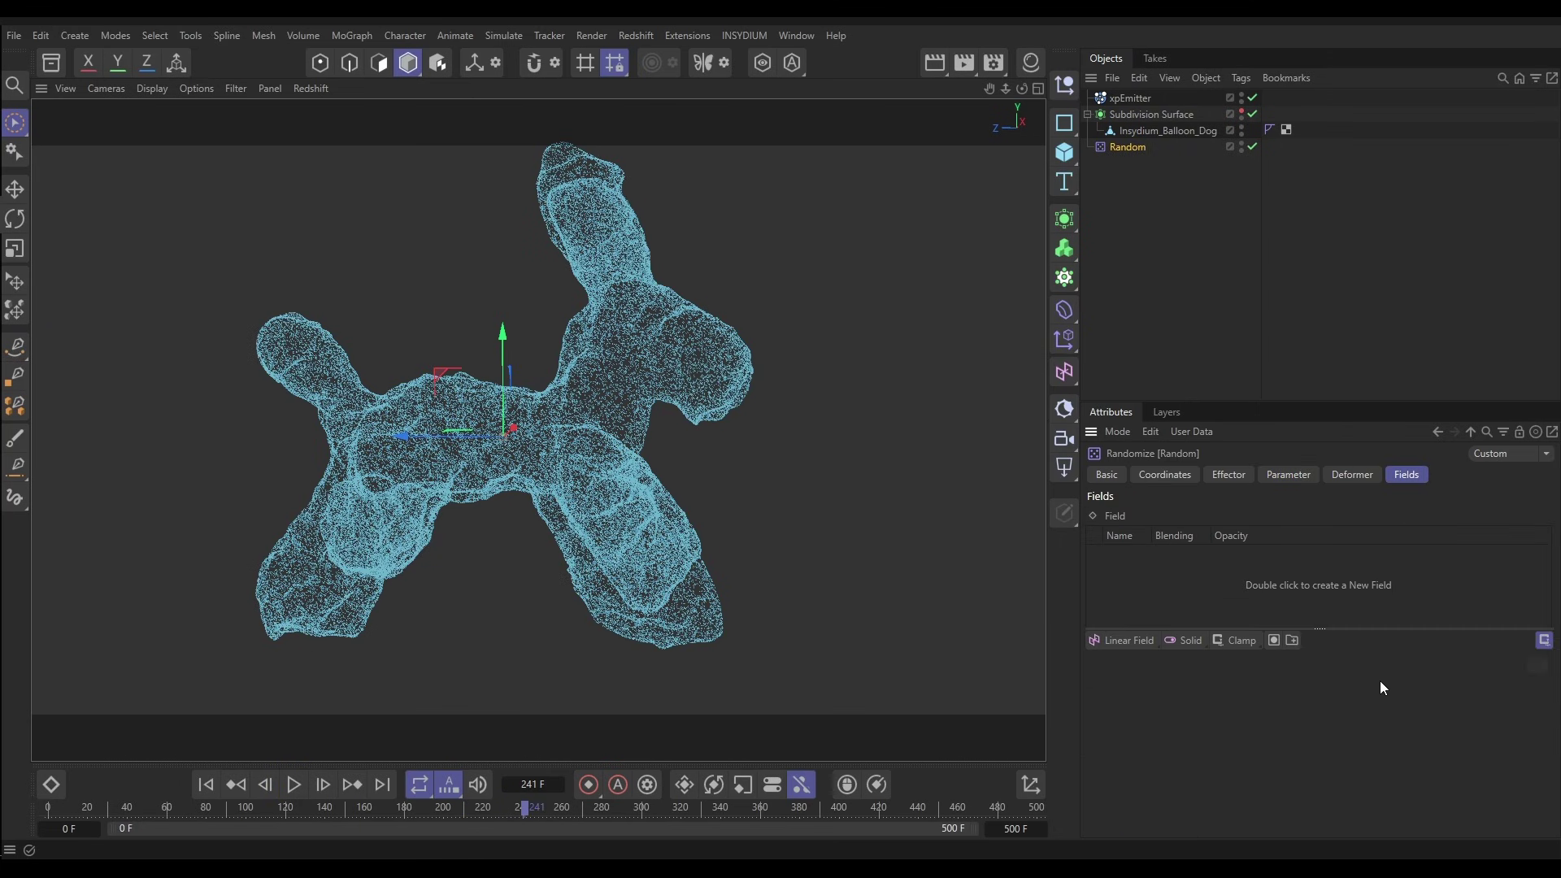
left_click(1130, 643)
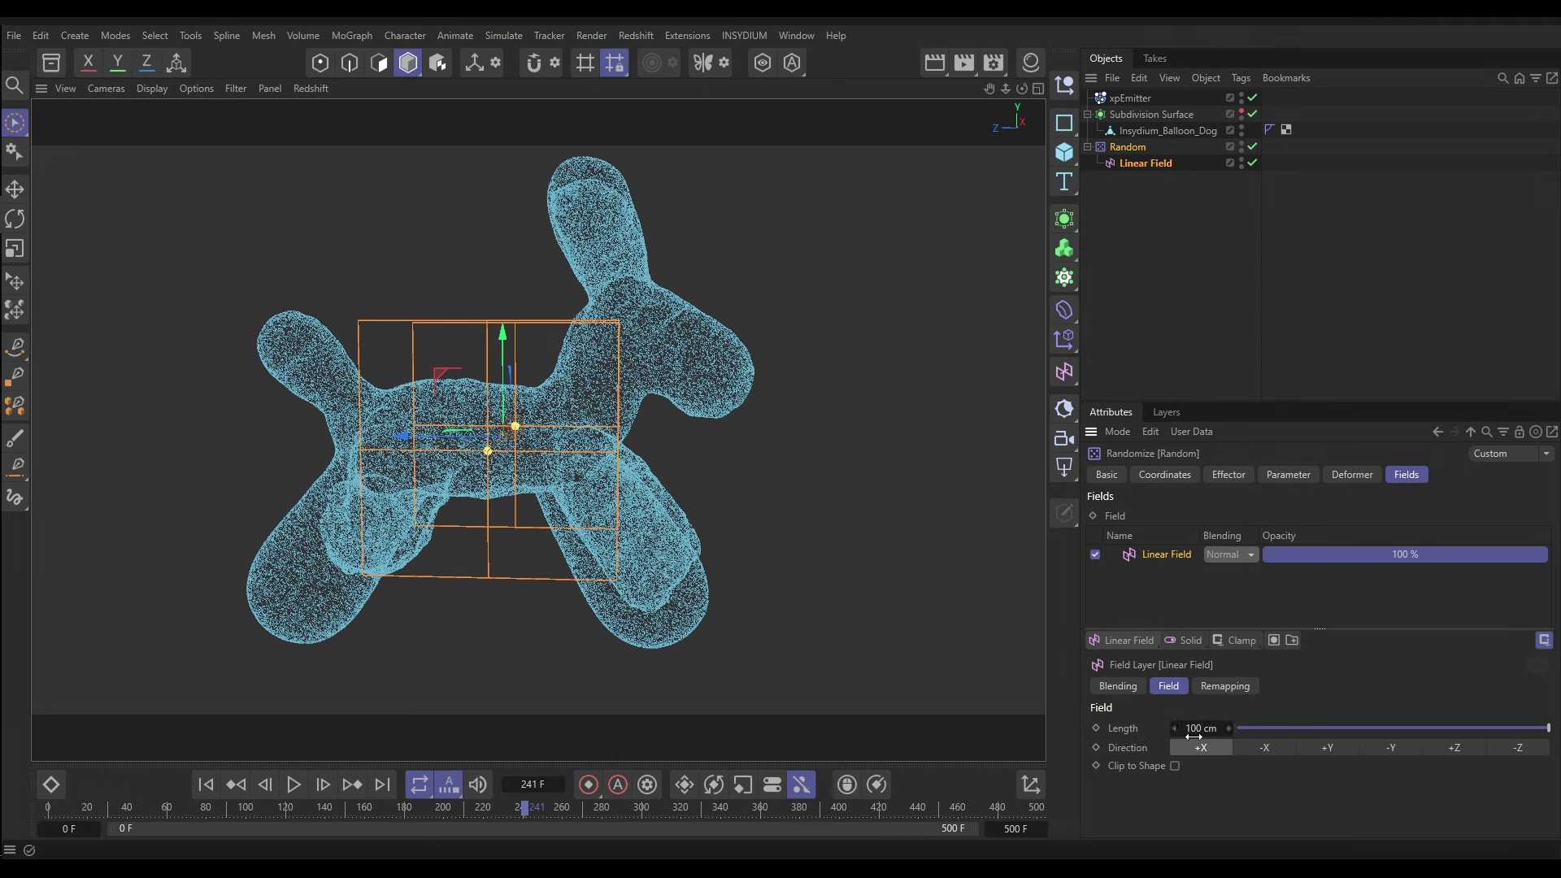
left_click(1454, 750)
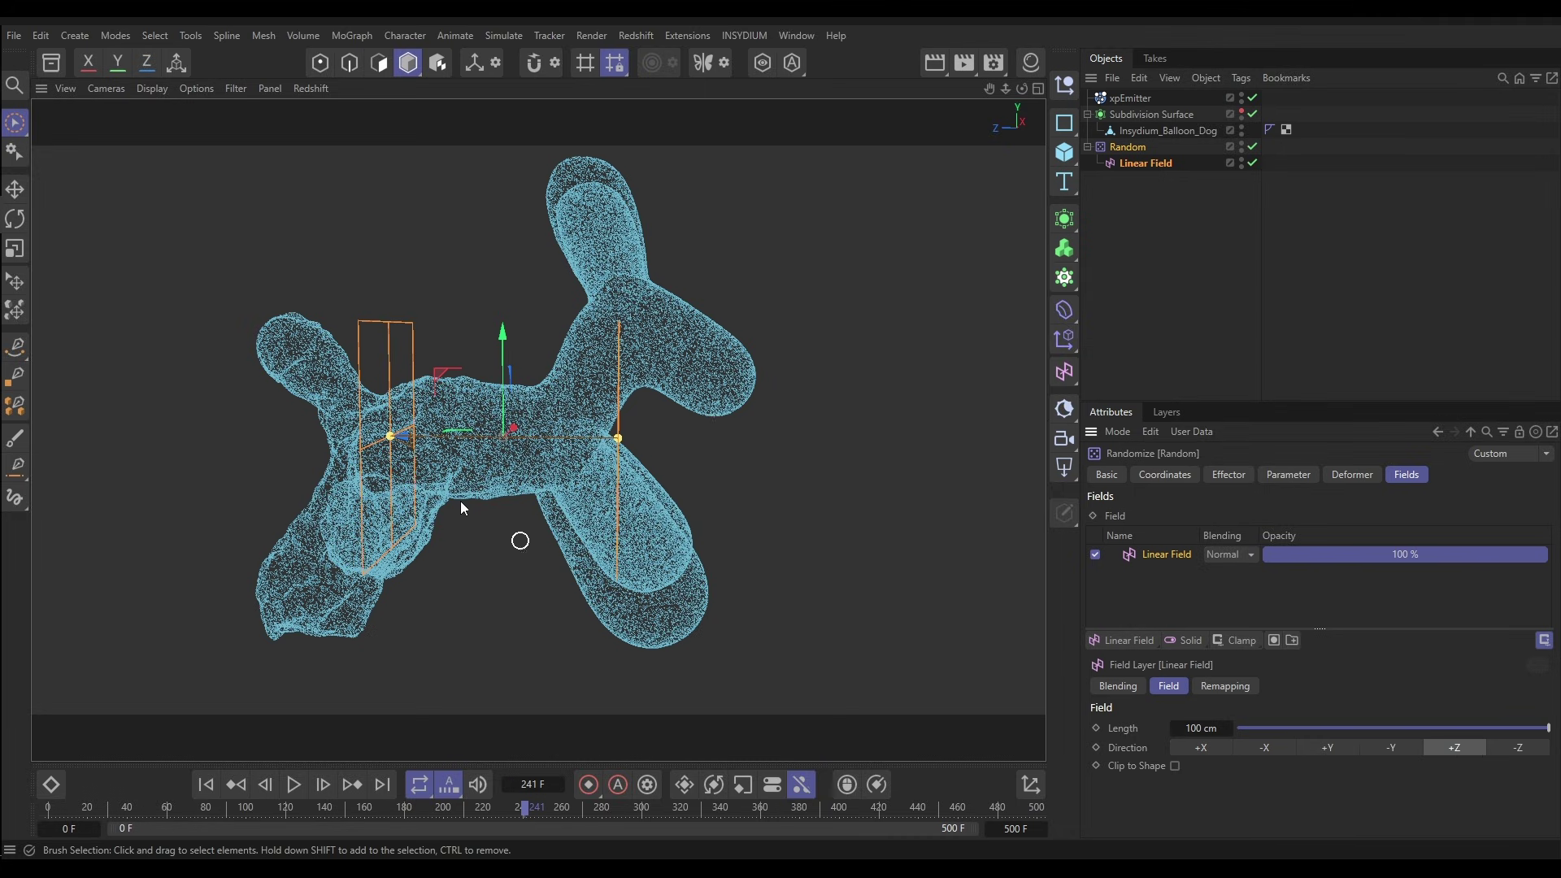
Sweep the Linear Field from left of the dog onto it during playback from frame 0
left_click_drag(408, 442, 90, 475)
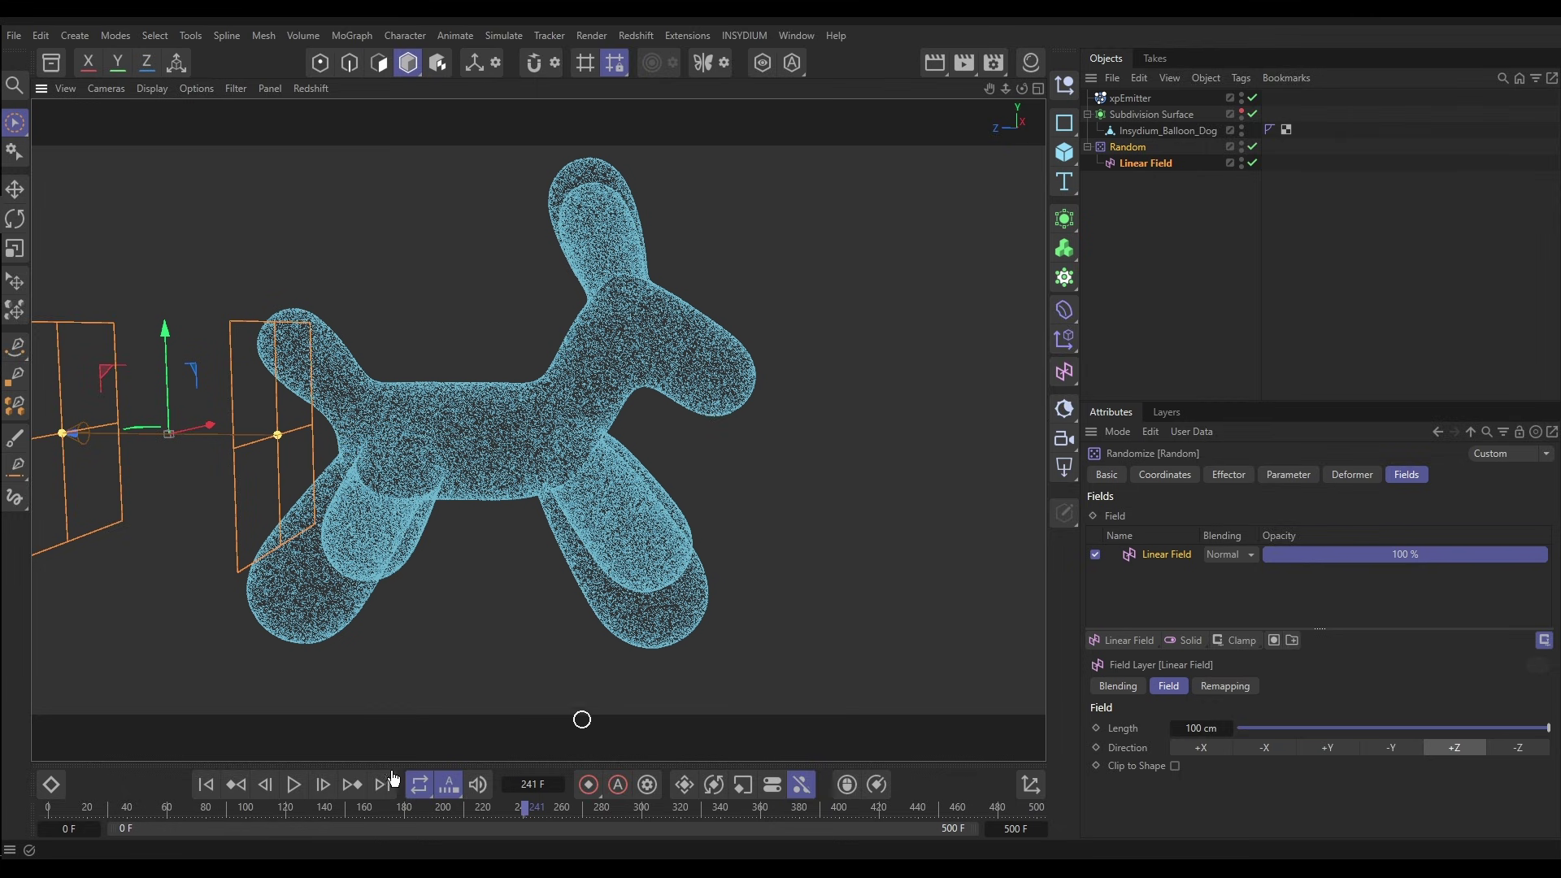
left_click(206, 783)
left_click(292, 786)
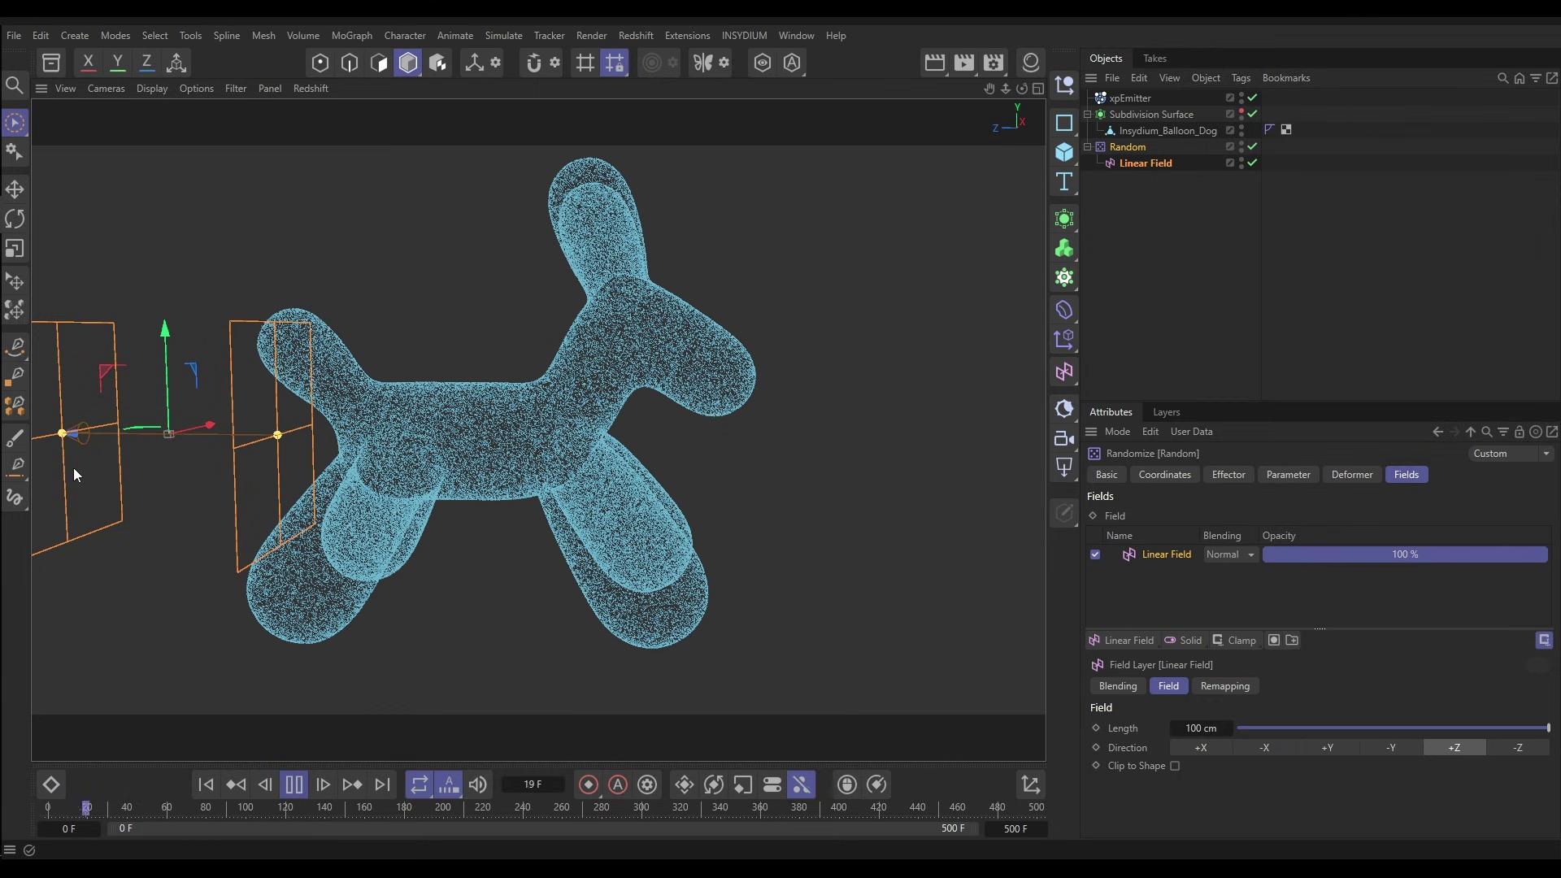
left_click_drag(72, 439, 828, 494)
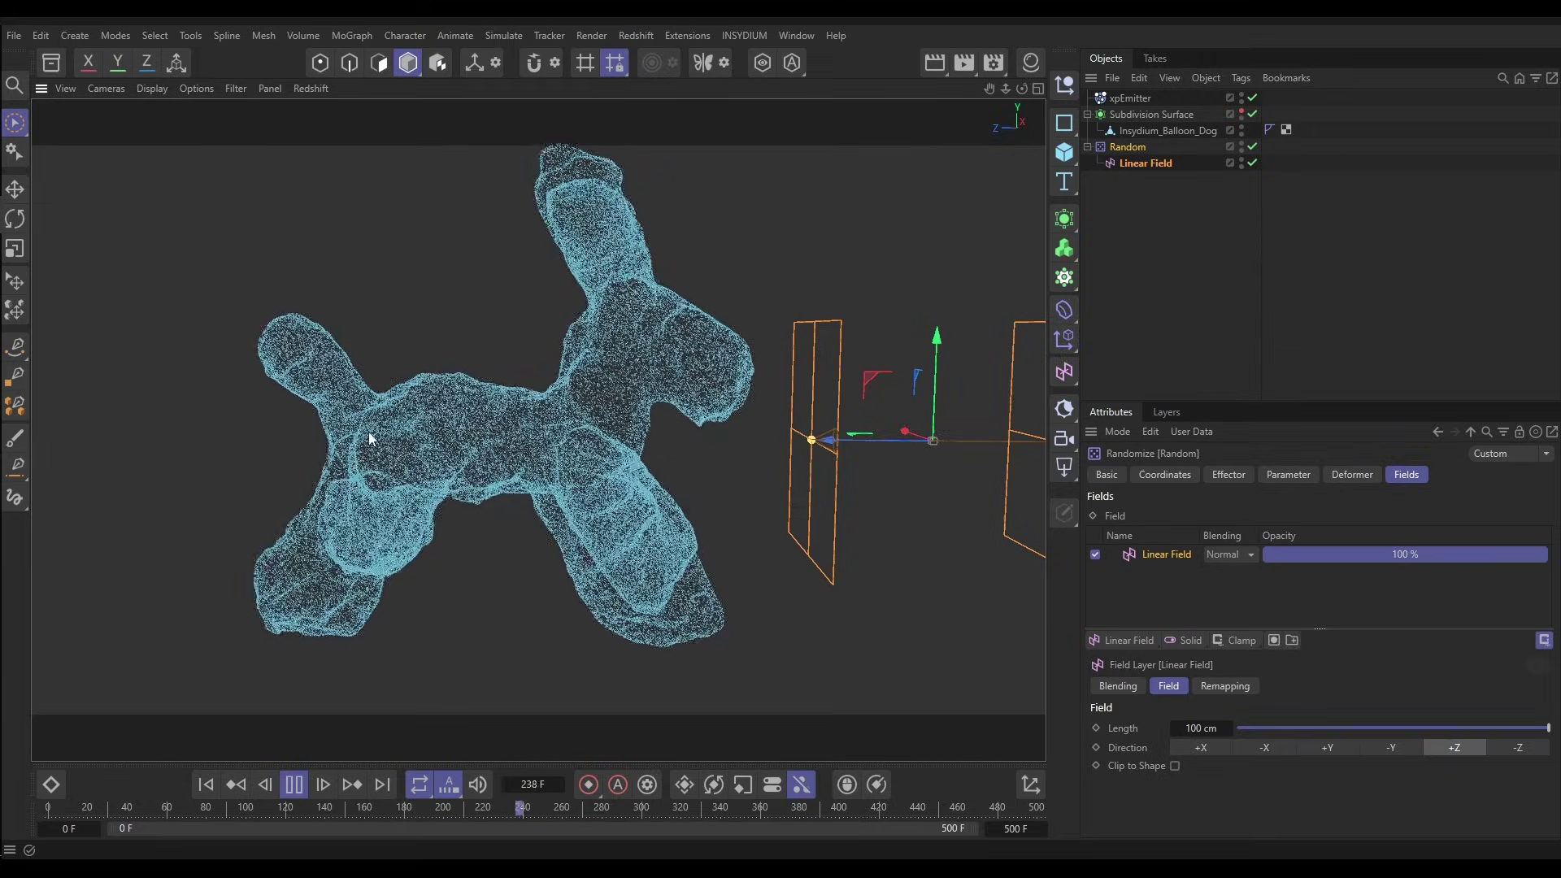